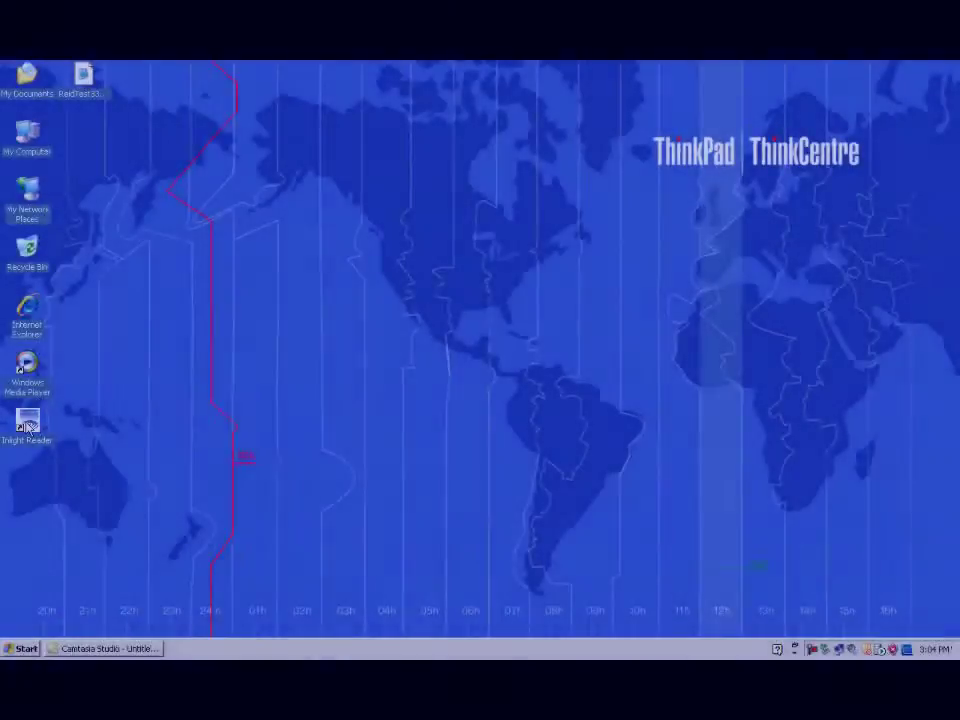
Step: Log into InLight Reader with the admin credentials and start a standards measurement in Reader Control
left_click(27, 425)
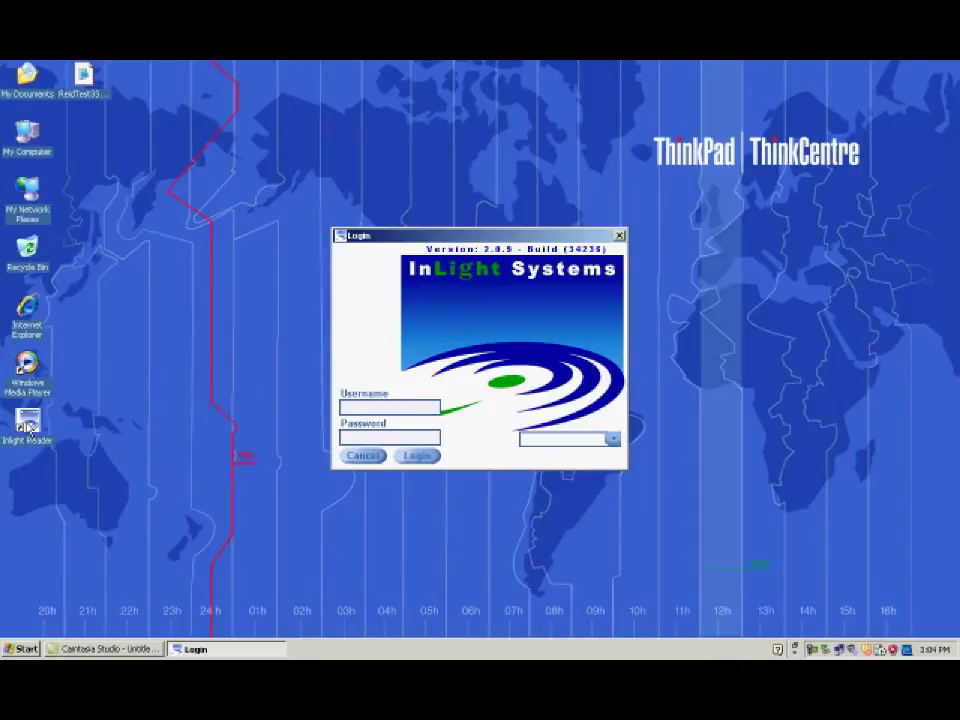
type("admin")
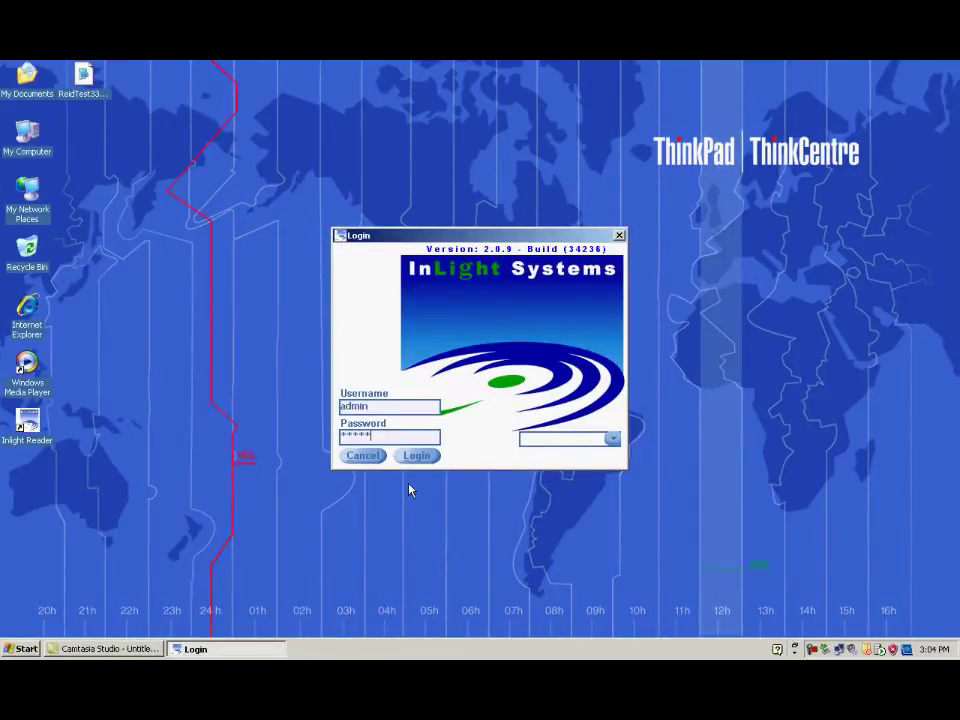
left_click(415, 457)
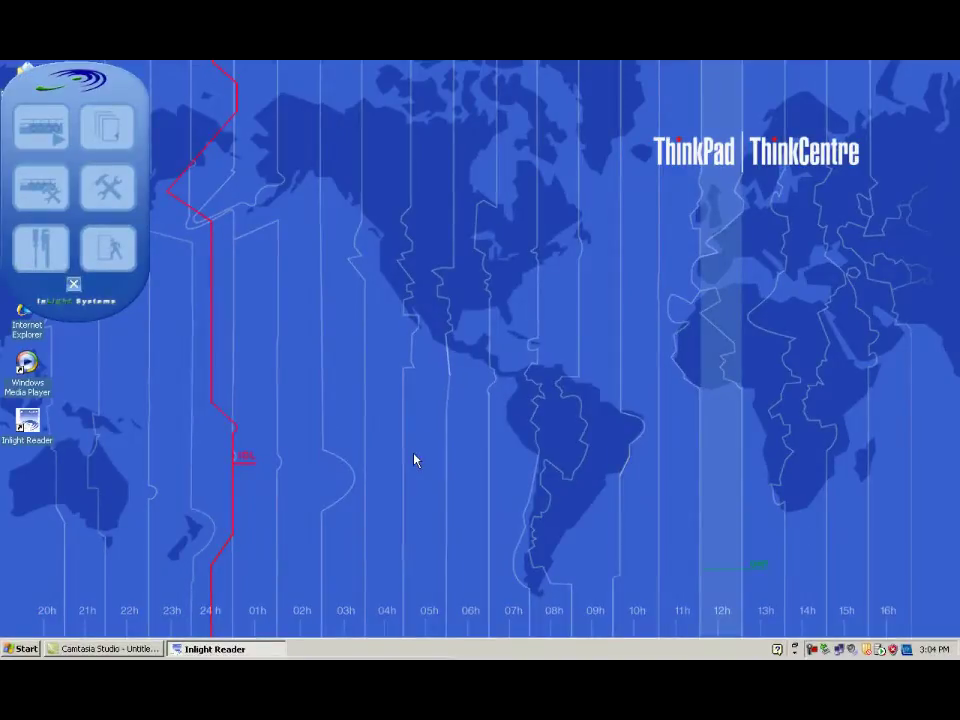
left_click(52, 140)
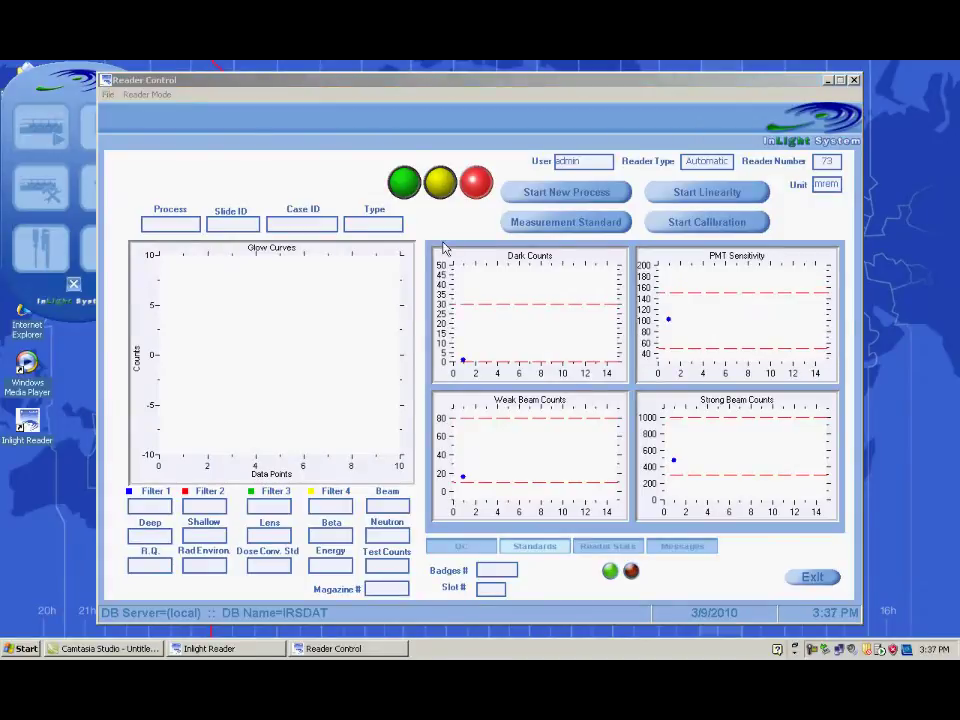
left_click(545, 228)
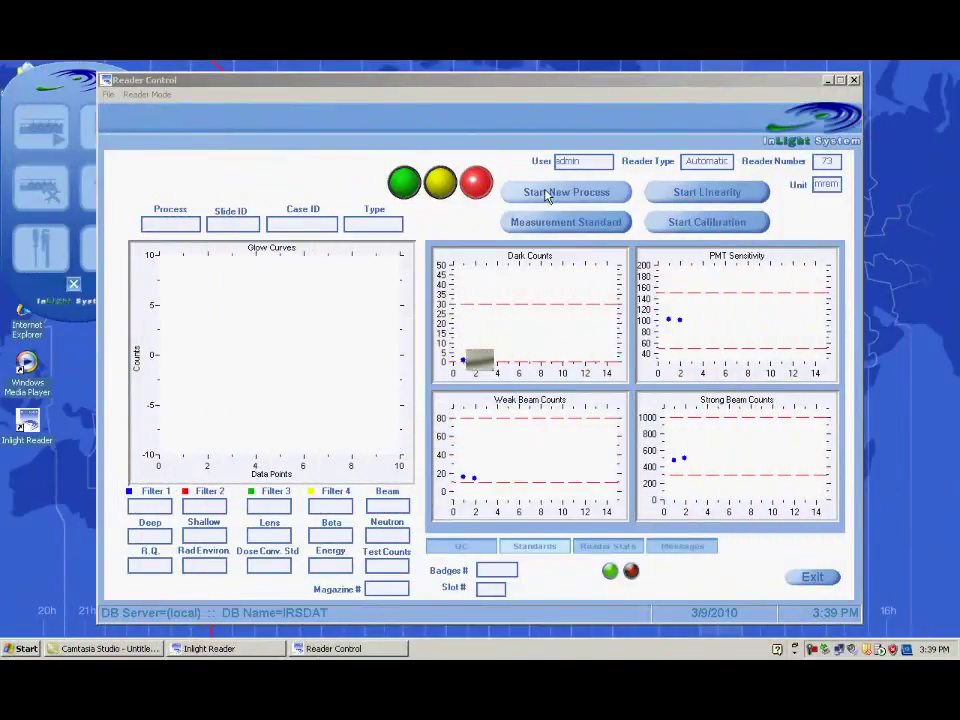
Step: Start a new reading process and enter Test310 as its process number
left_click(547, 195)
type("Test310")
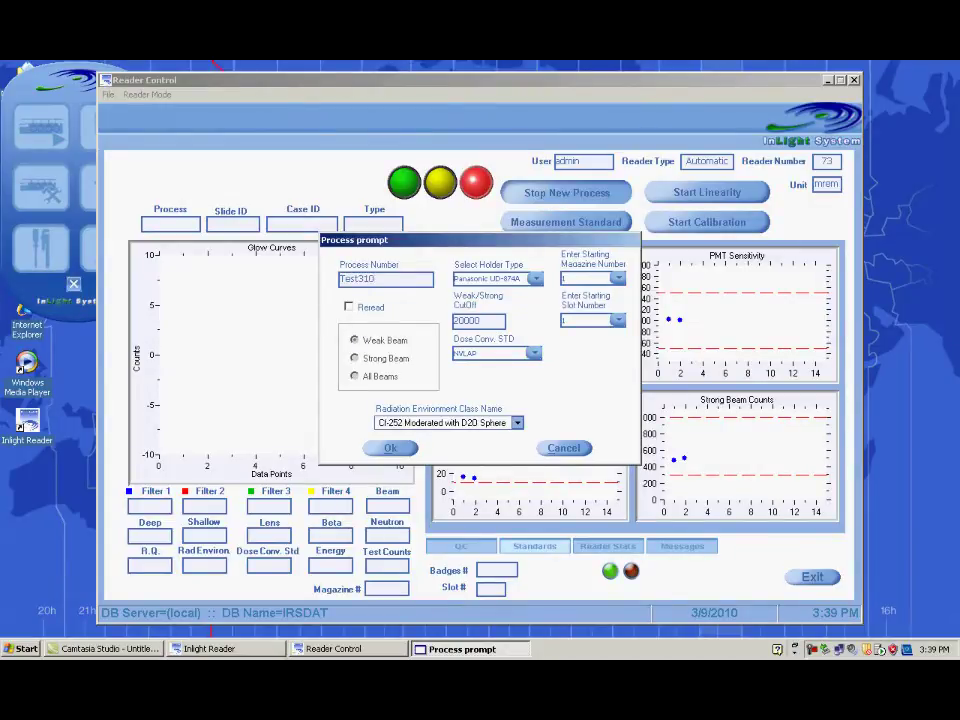
Step: Start the process with Landauer InLight holders, magazine 1, slot 1, NVLAP and Cf-252 Moderated with D2O Sphere
left_click(535, 279)
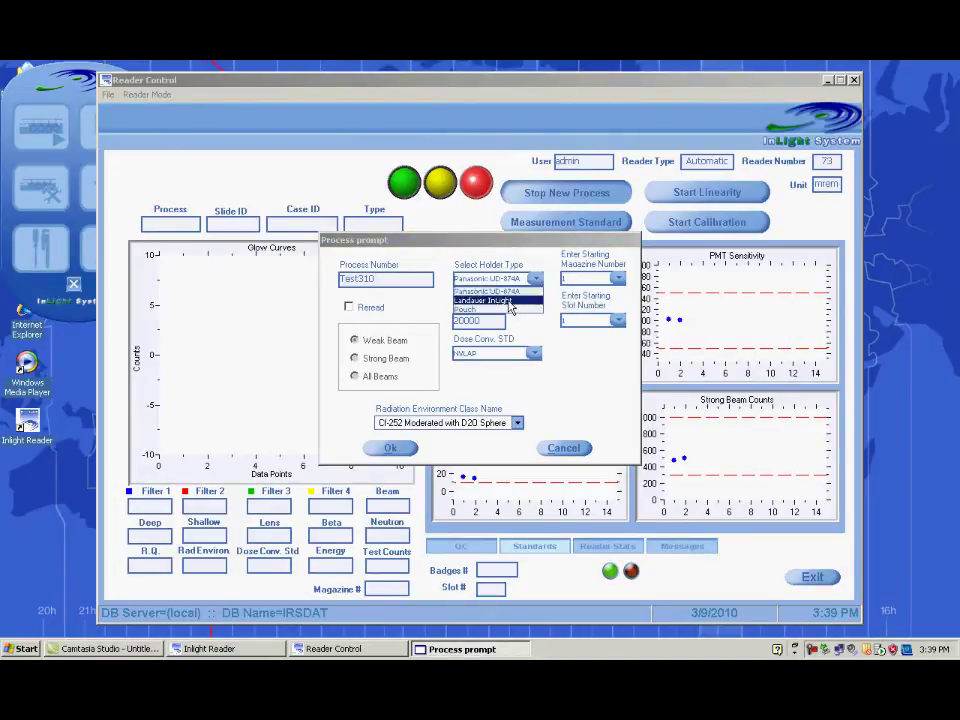
left_click(509, 302)
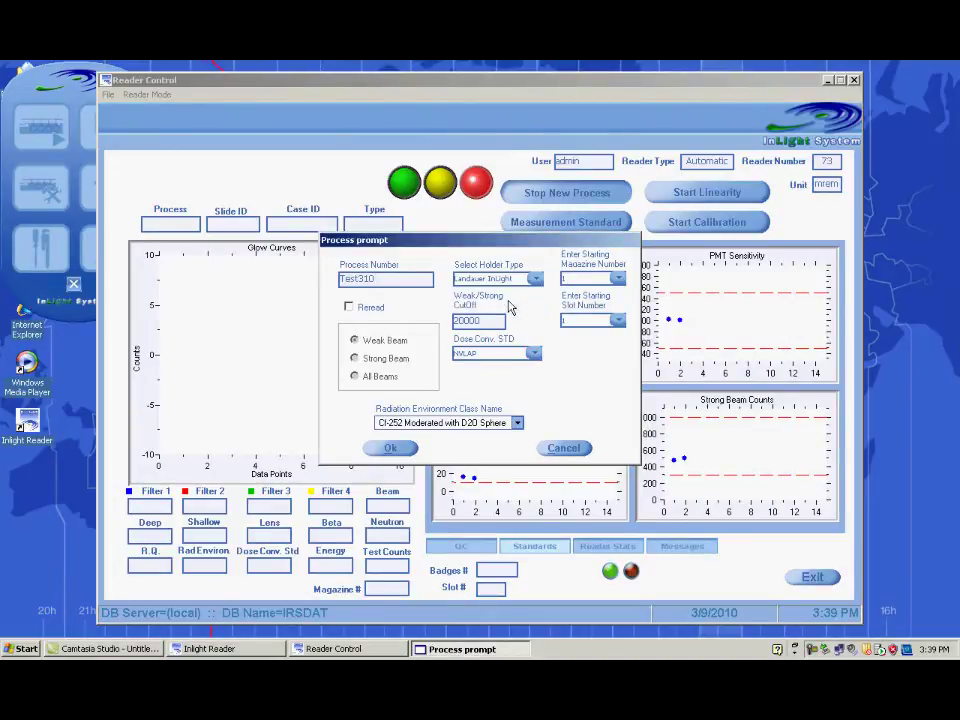
left_click(618, 279)
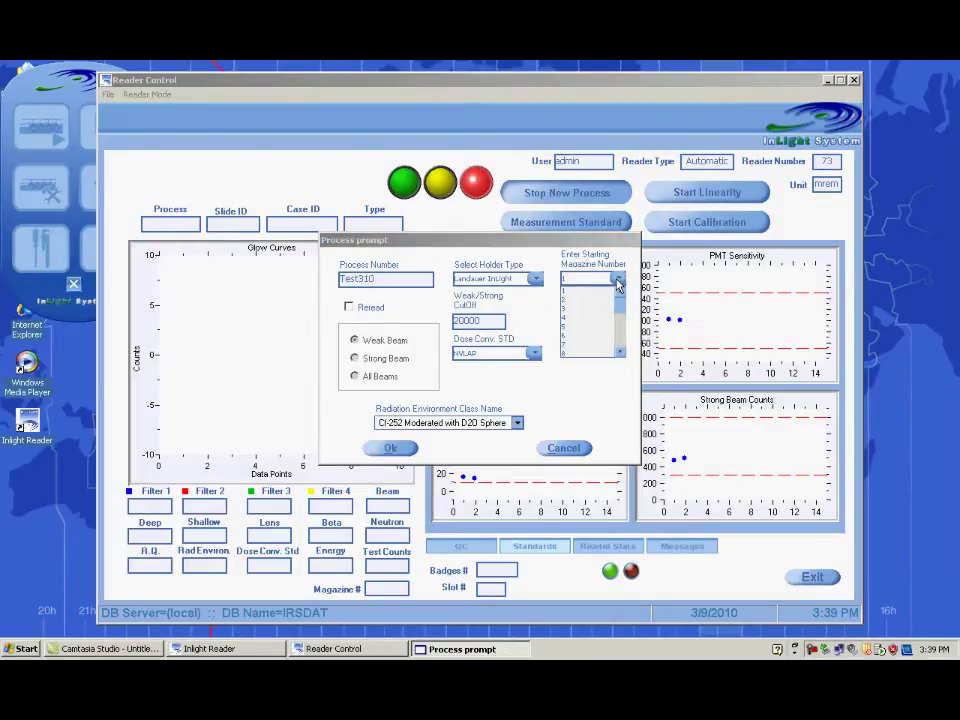
left_click(618, 282)
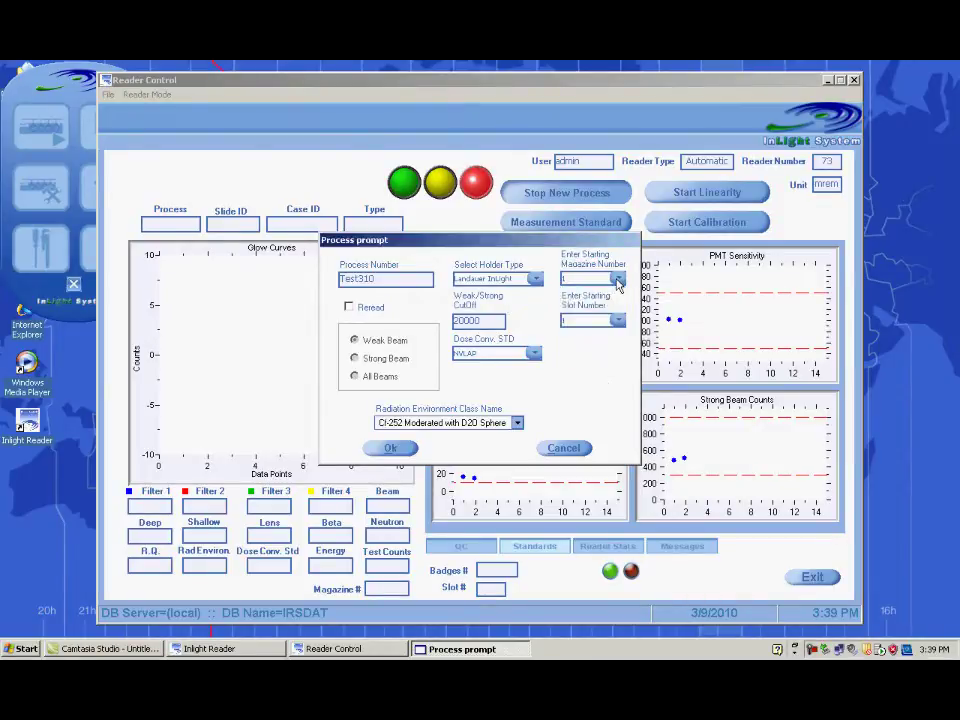
left_click(618, 321)
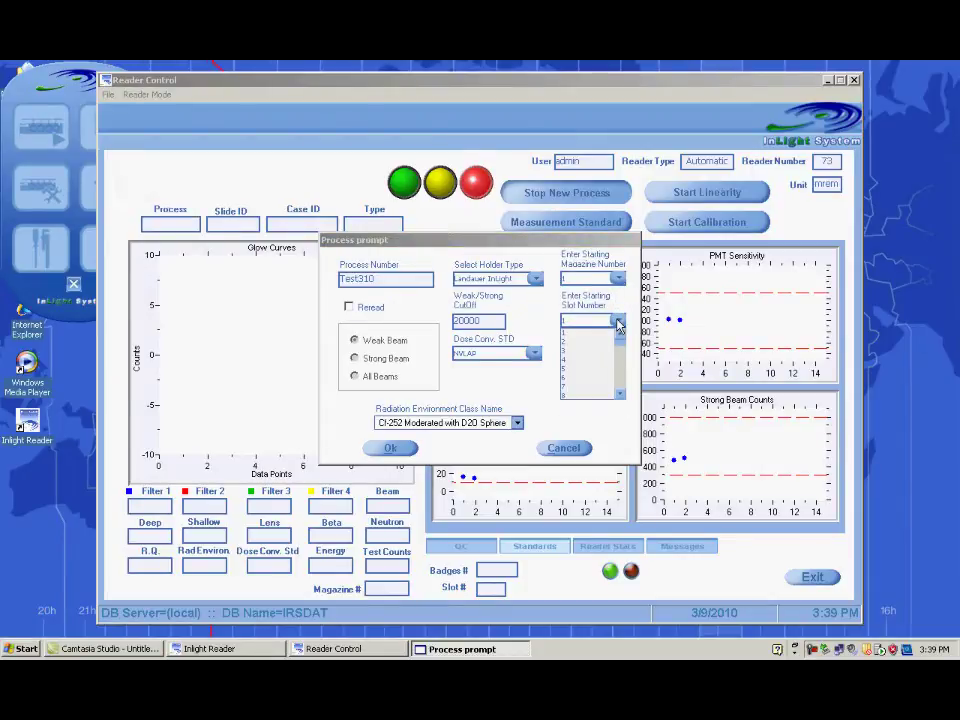
left_click(618, 322)
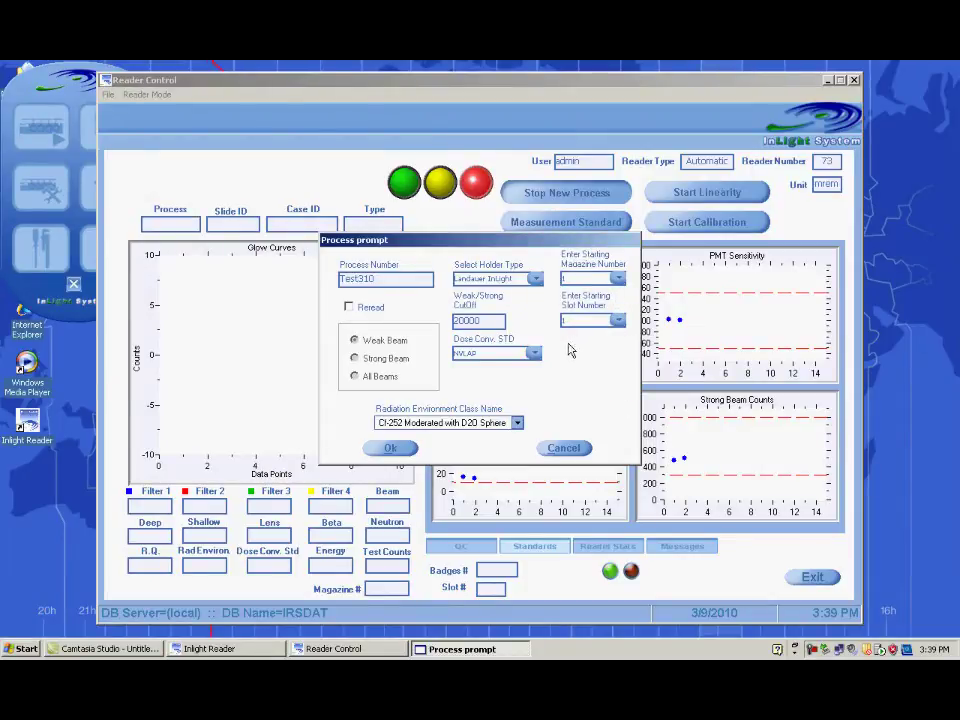
left_click(535, 354)
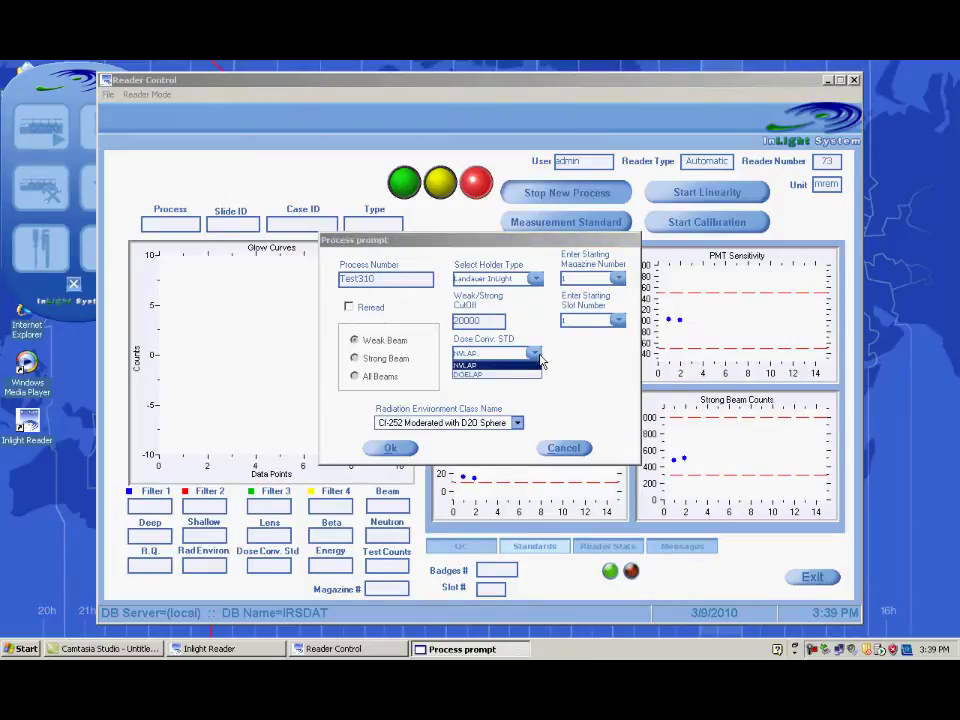
left_click(539, 360)
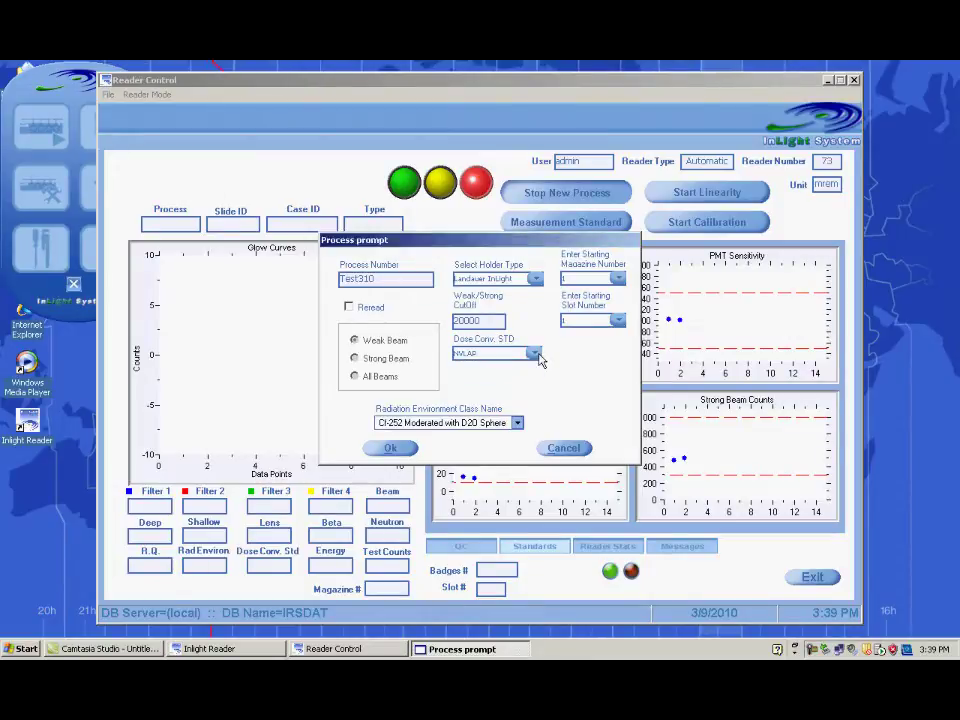
left_click(517, 423)
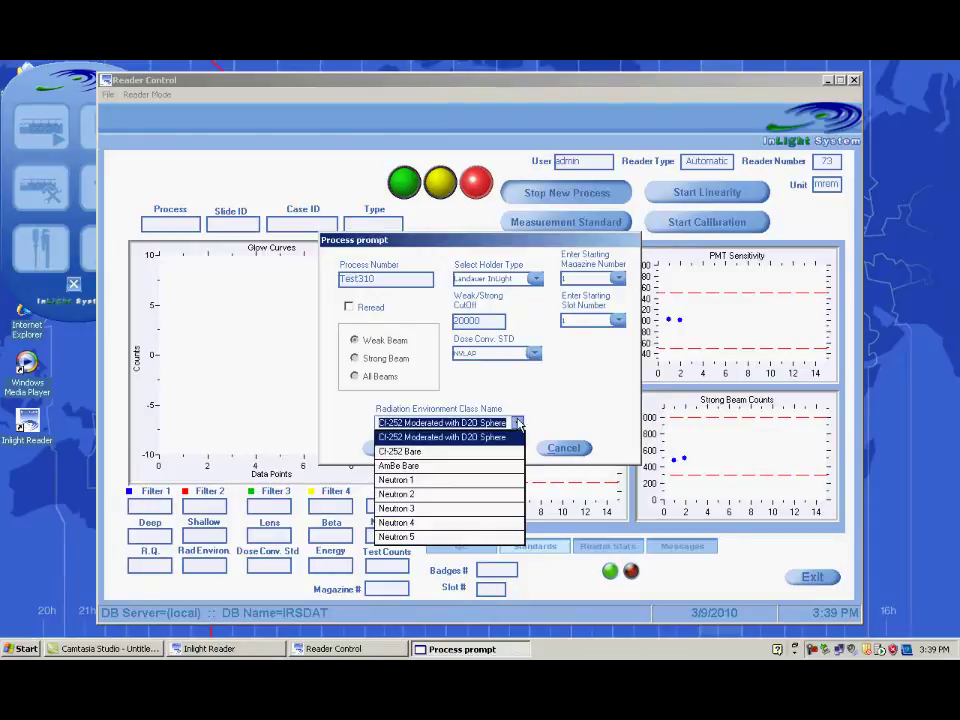
left_click(519, 424)
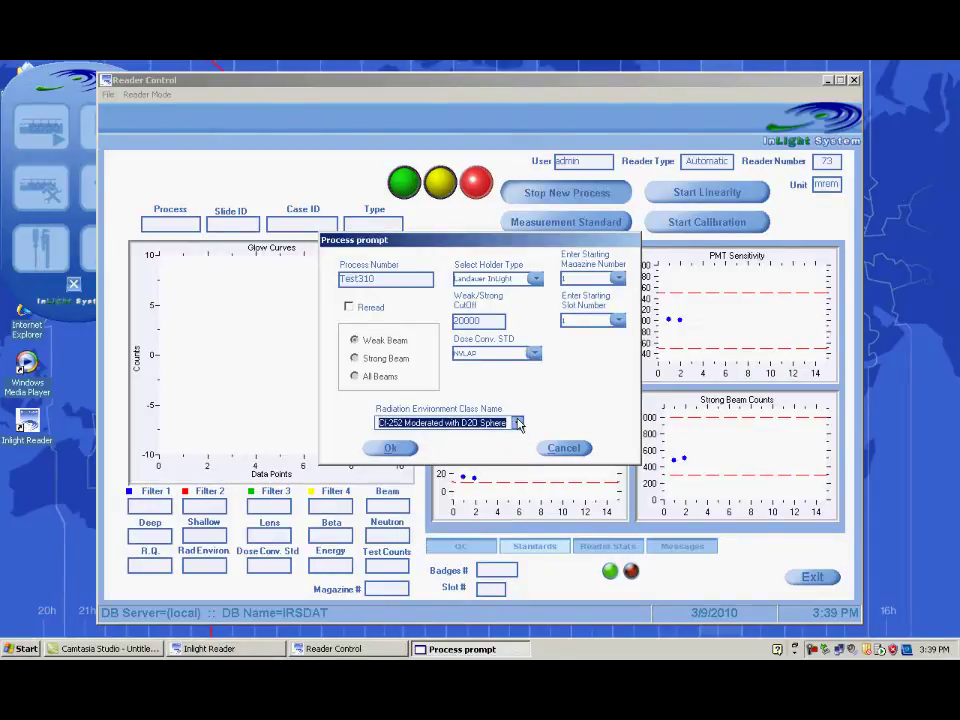
left_click(399, 452)
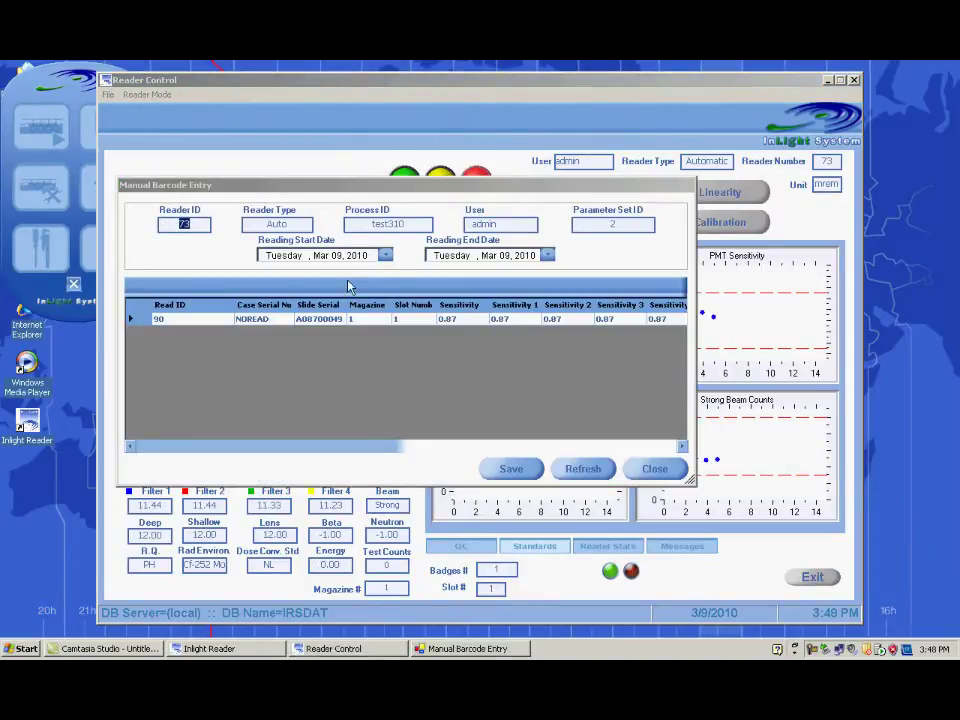
Step: Enter the badge serial in place of read 90's NOREAD case serial, save it, and close barcode entry
left_click(257, 320)
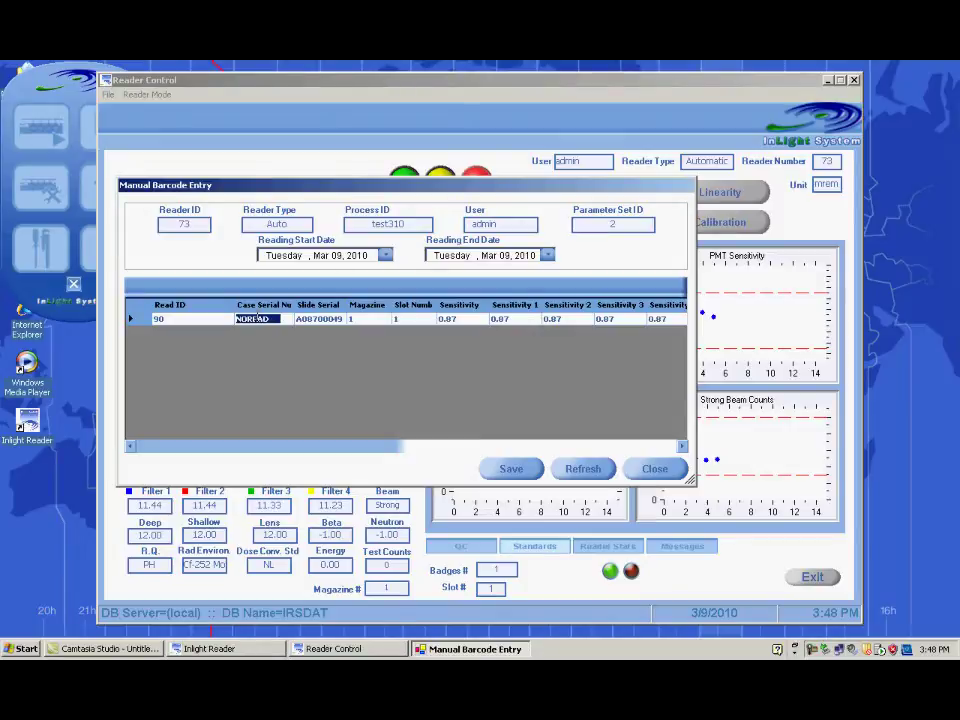
type("x")
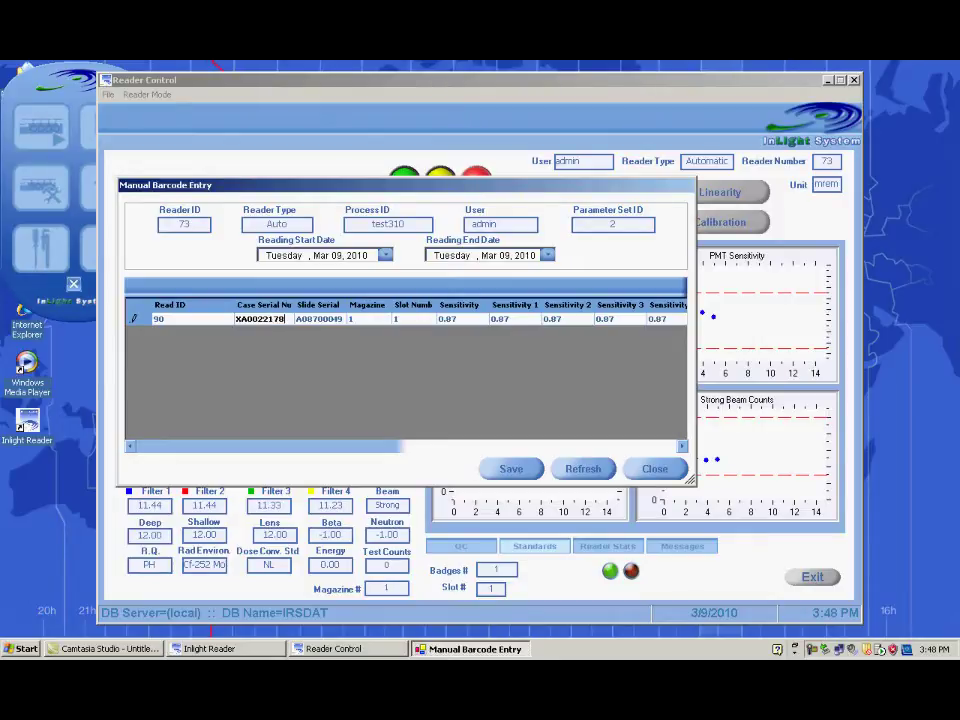
type("6")
left_click(504, 474)
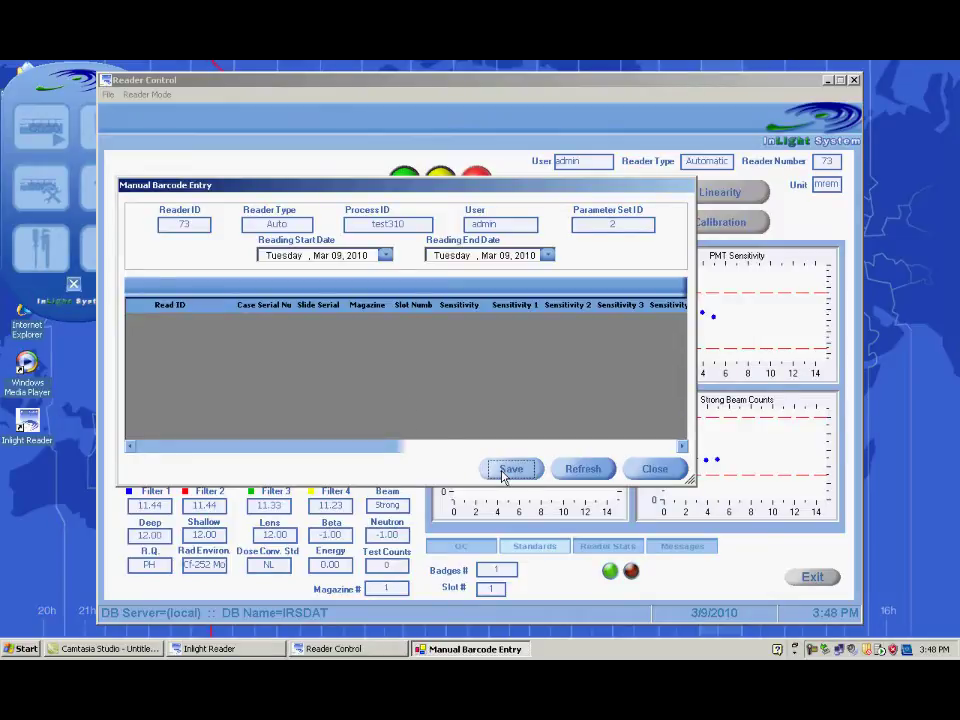
left_click(654, 469)
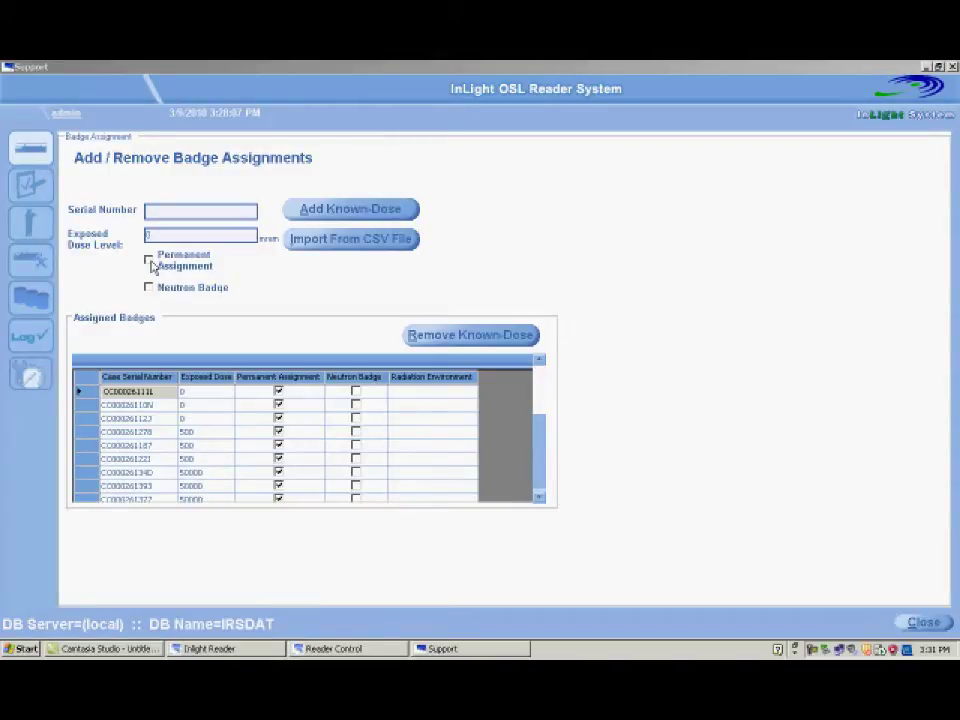
Step: Add badges CC00026142G, CC00026145A and CC00026129A at a 10000 mrem known dose
left_click(151, 265)
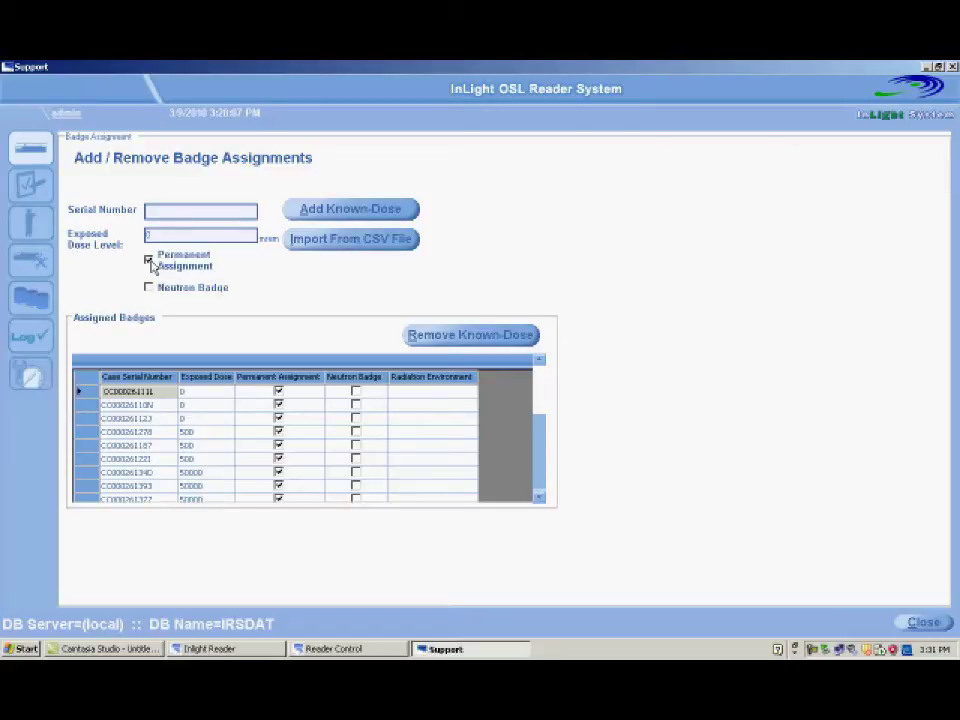
type("100000")
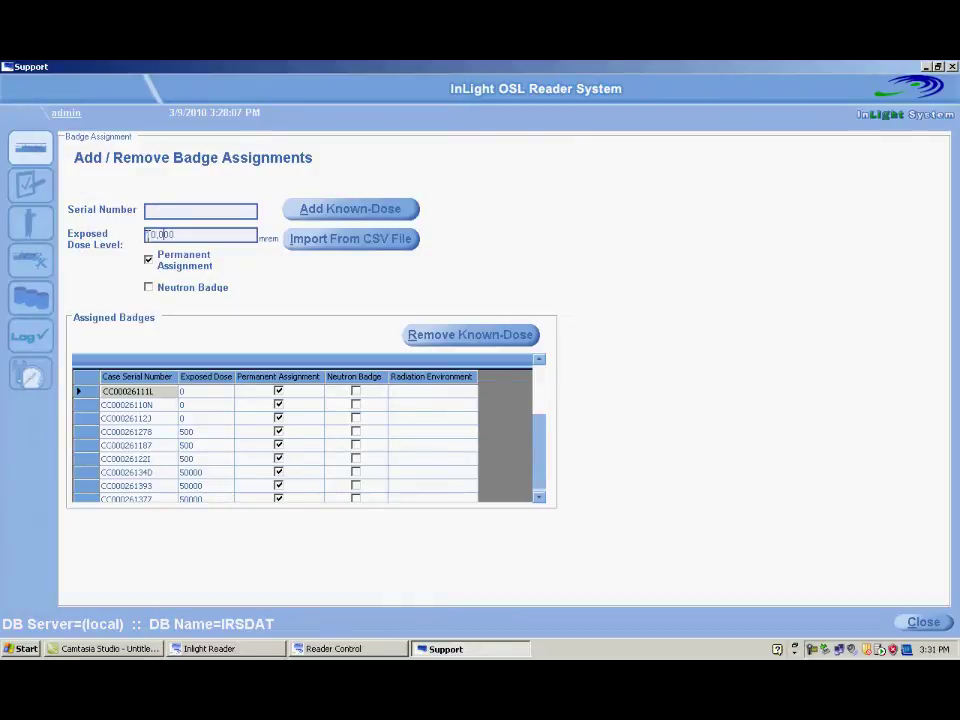
left_click(160, 212)
type("CC00026142G")
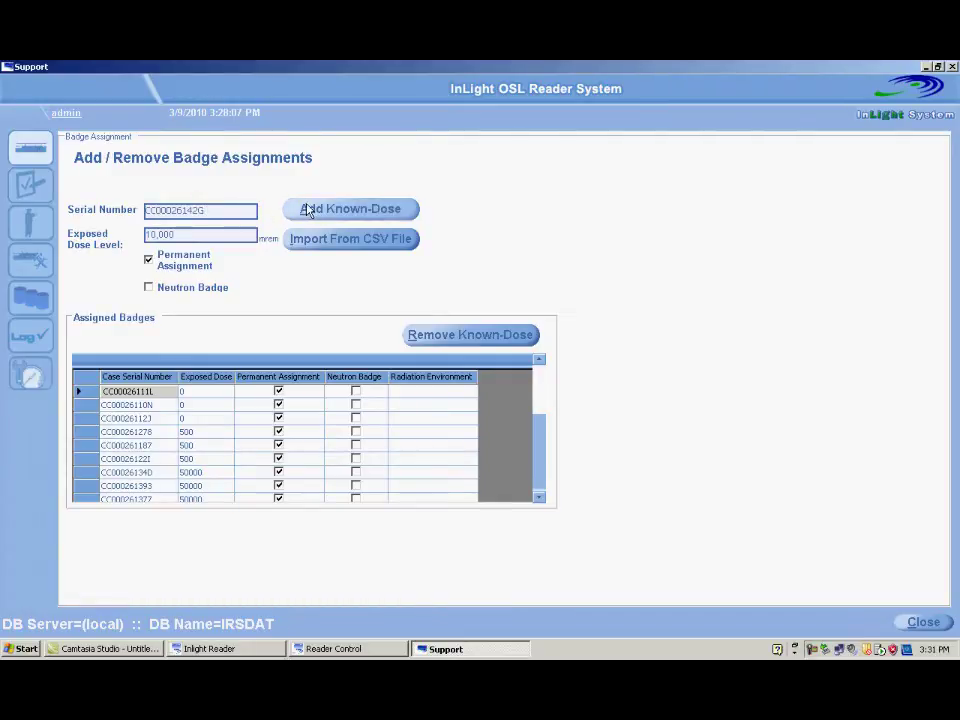
left_click(307, 210)
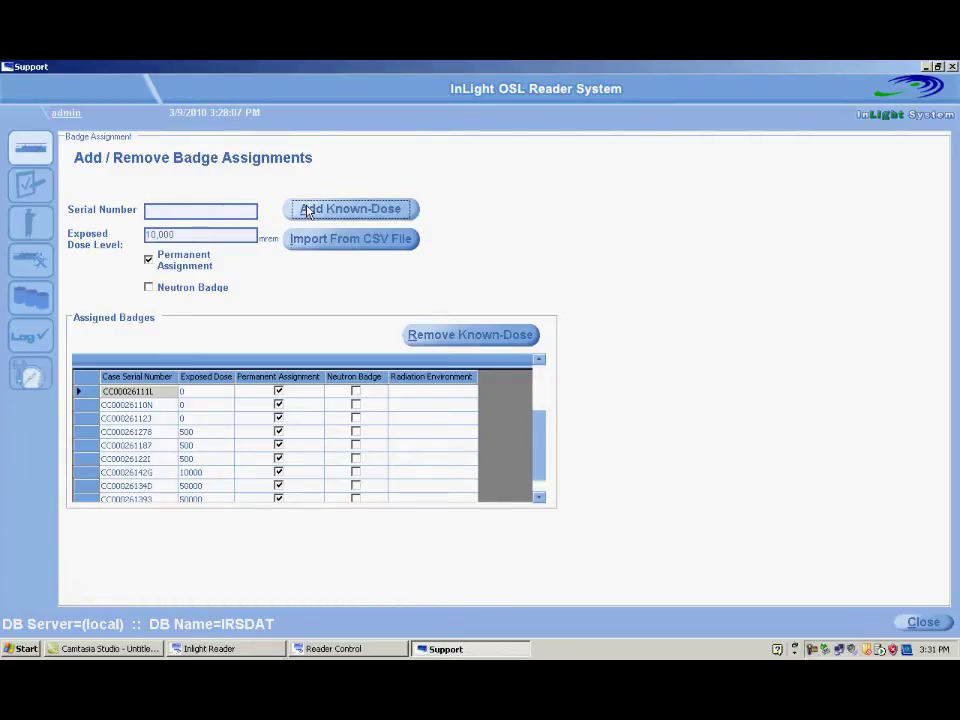
left_click(249, 210)
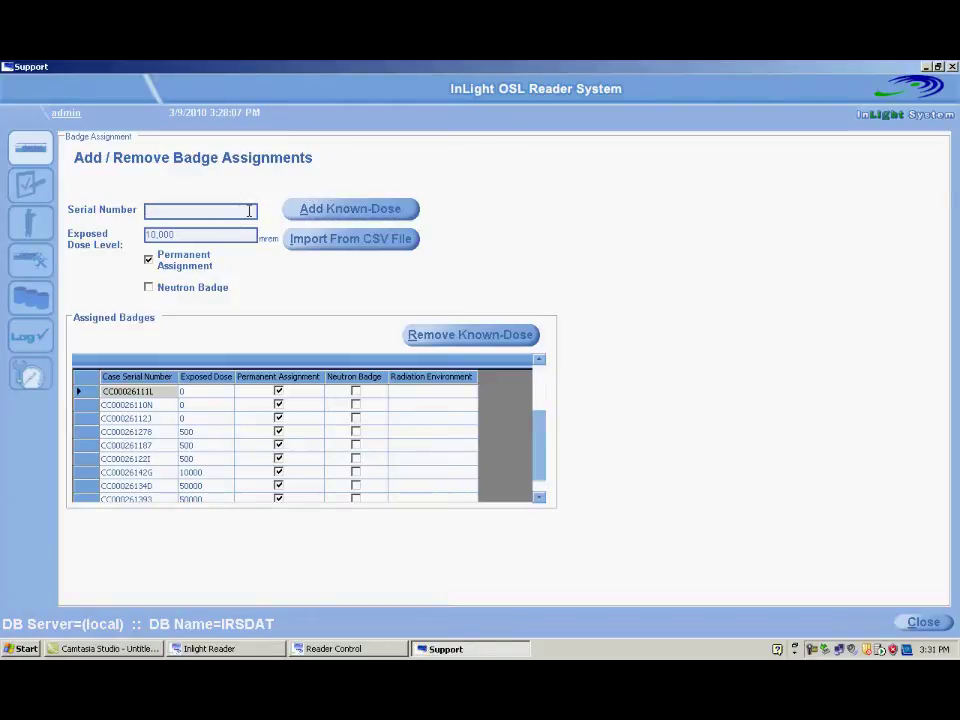
type("CC00026145A")
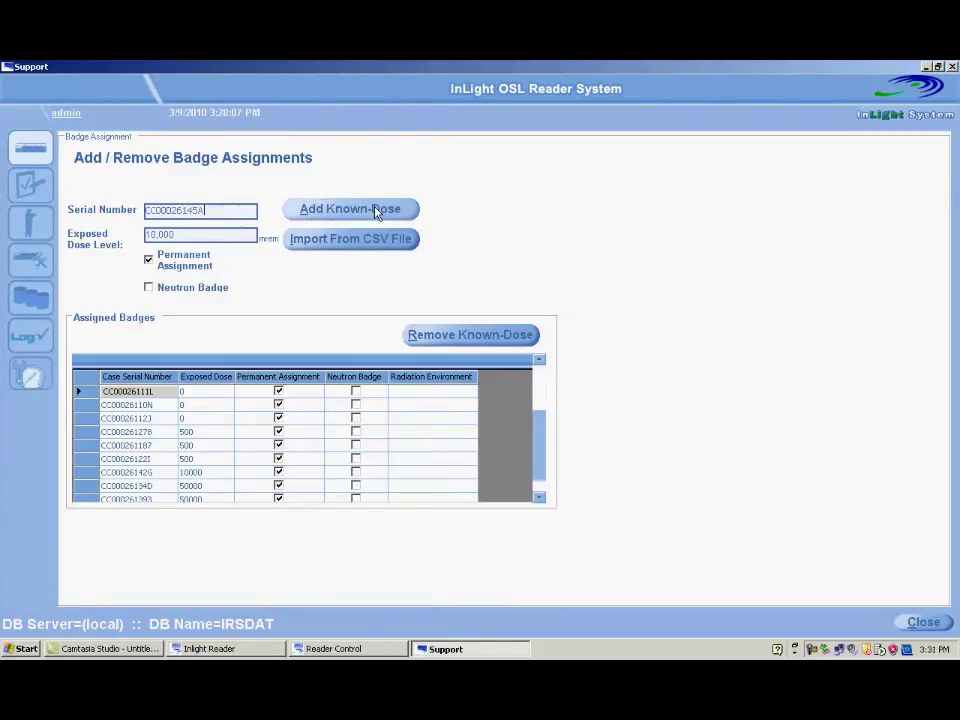
left_click(375, 210)
left_click(241, 210)
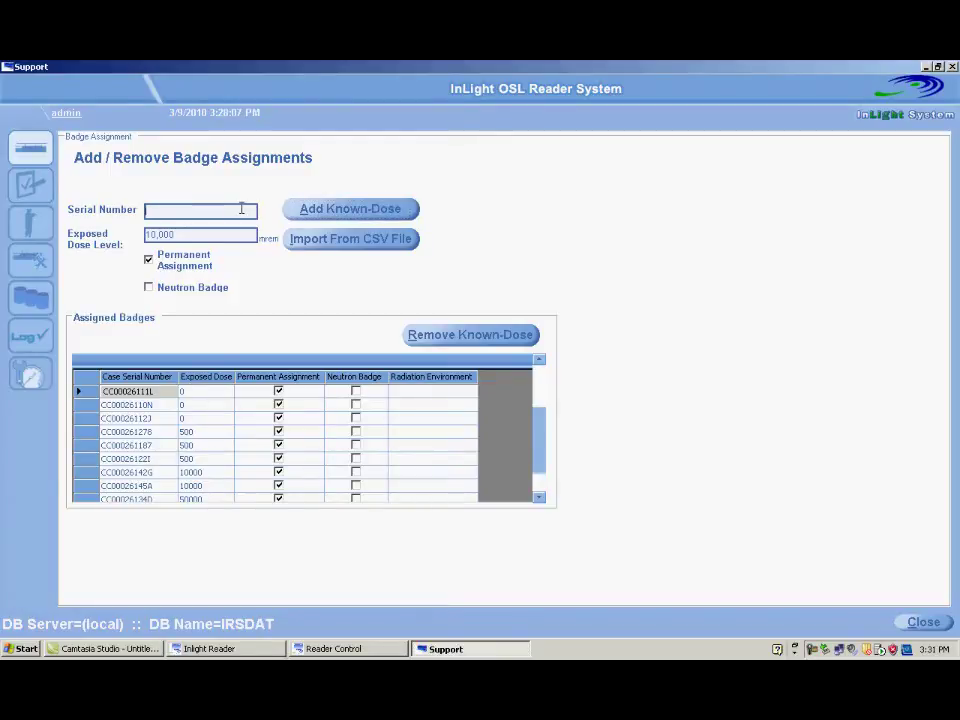
type("CC00026129A")
key("Return")
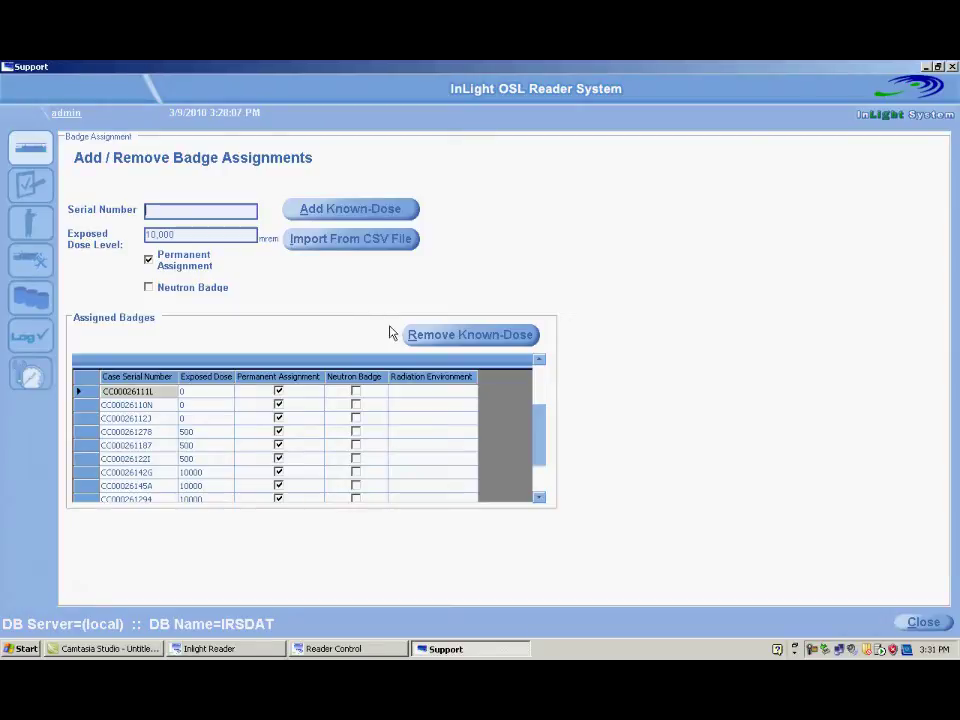
Step: Remove two 10000 mrem badges from the assigned badge list
left_click(539, 497)
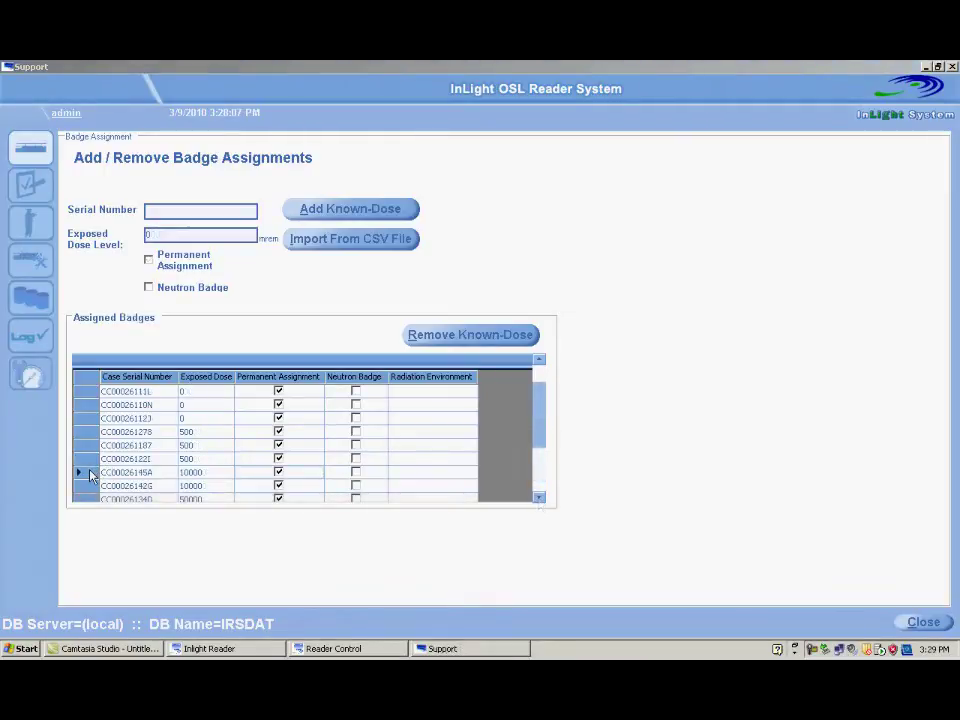
left_click(87, 474)
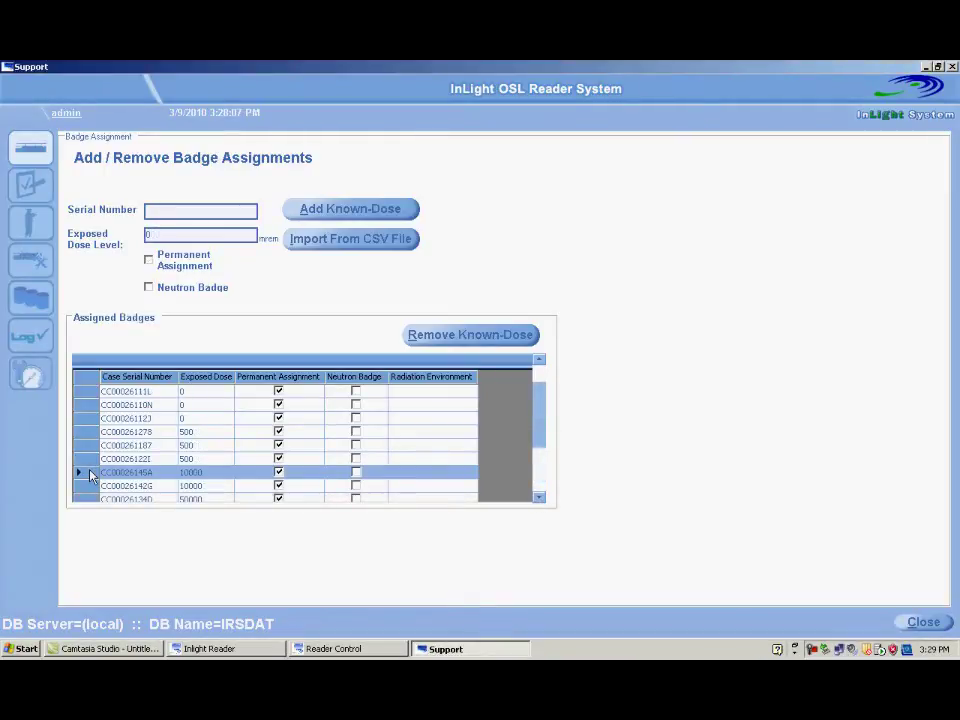
left_click(430, 338)
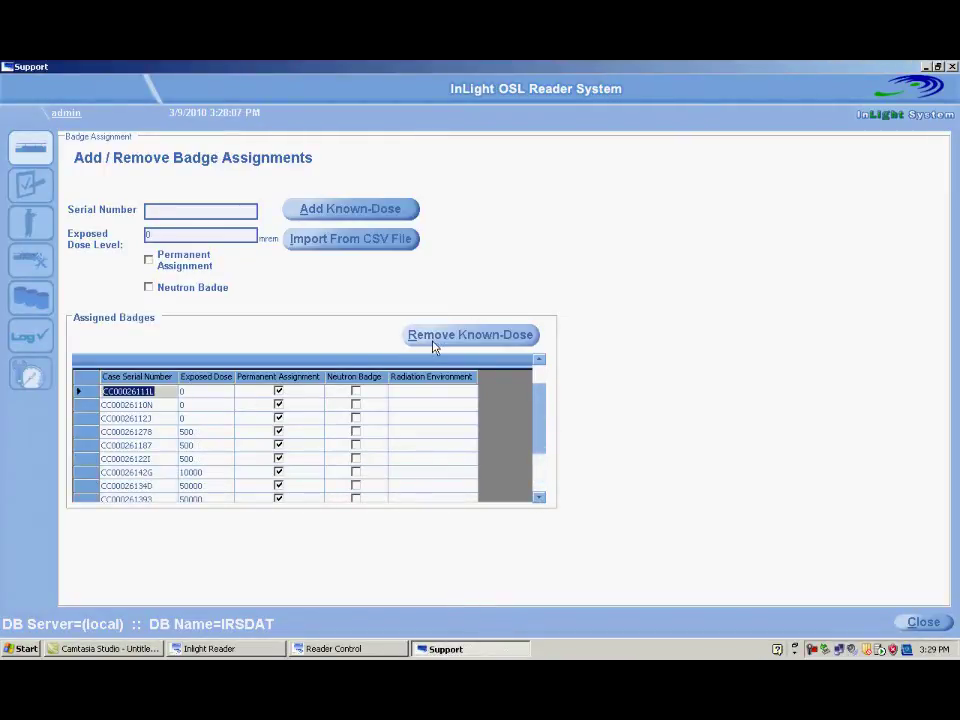
left_click(94, 476)
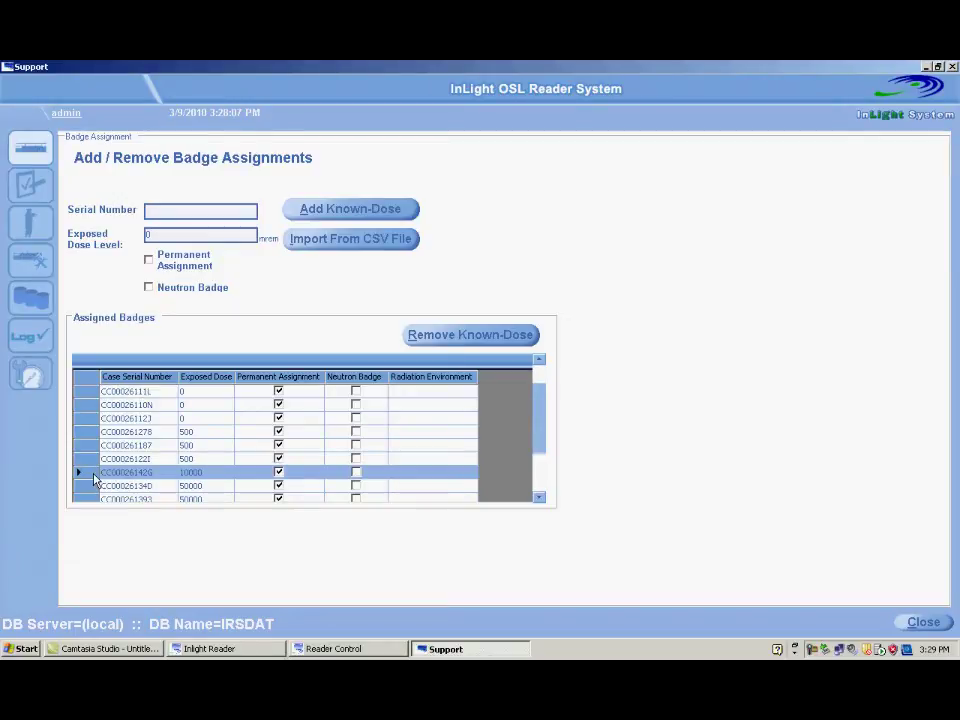
left_click(450, 345)
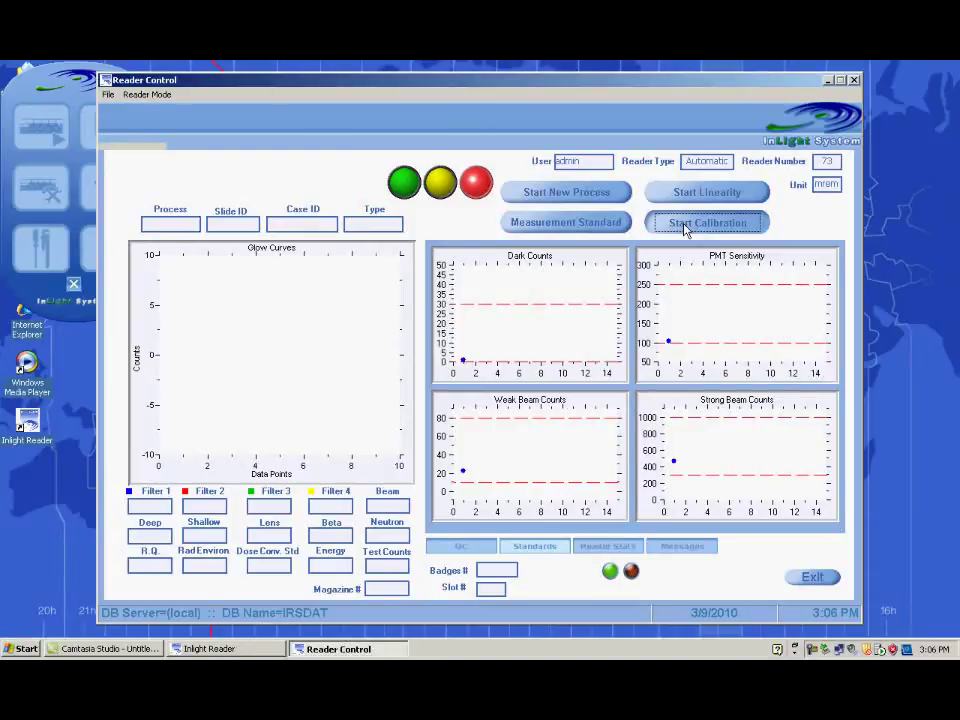
Step: Run a Strong Beam calibration and wait for its pending results to appear
left_click(686, 223)
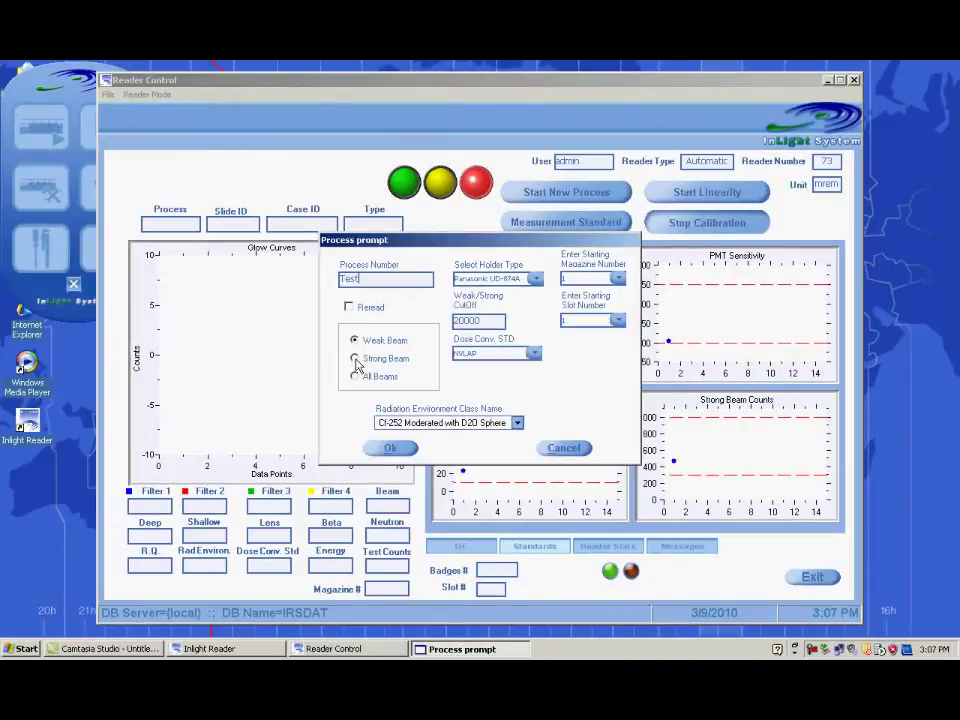
left_click(355, 359)
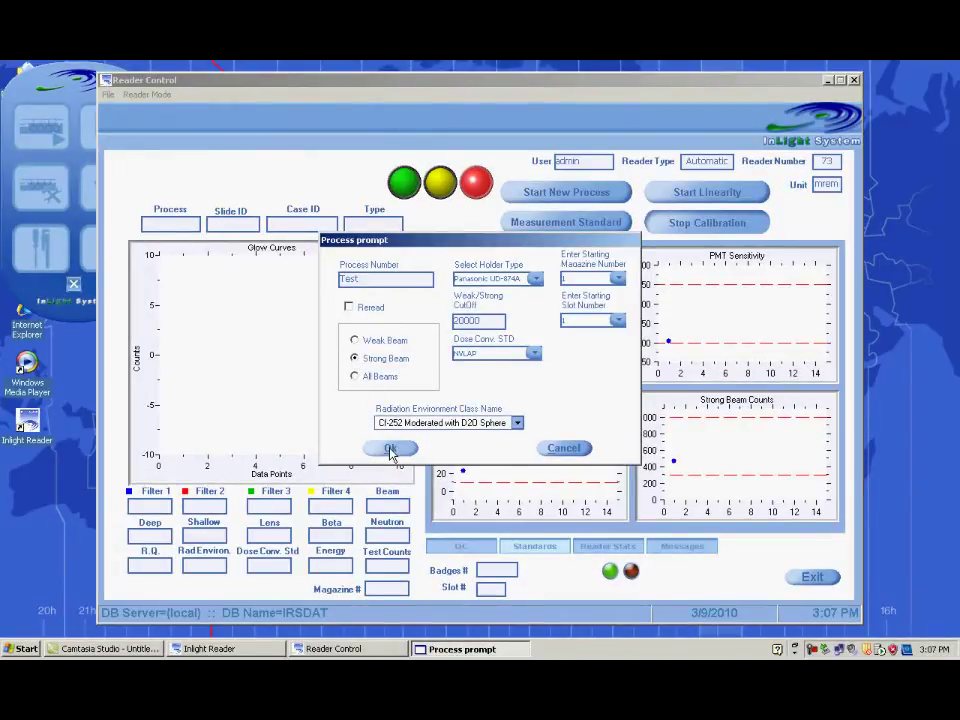
left_click(391, 450)
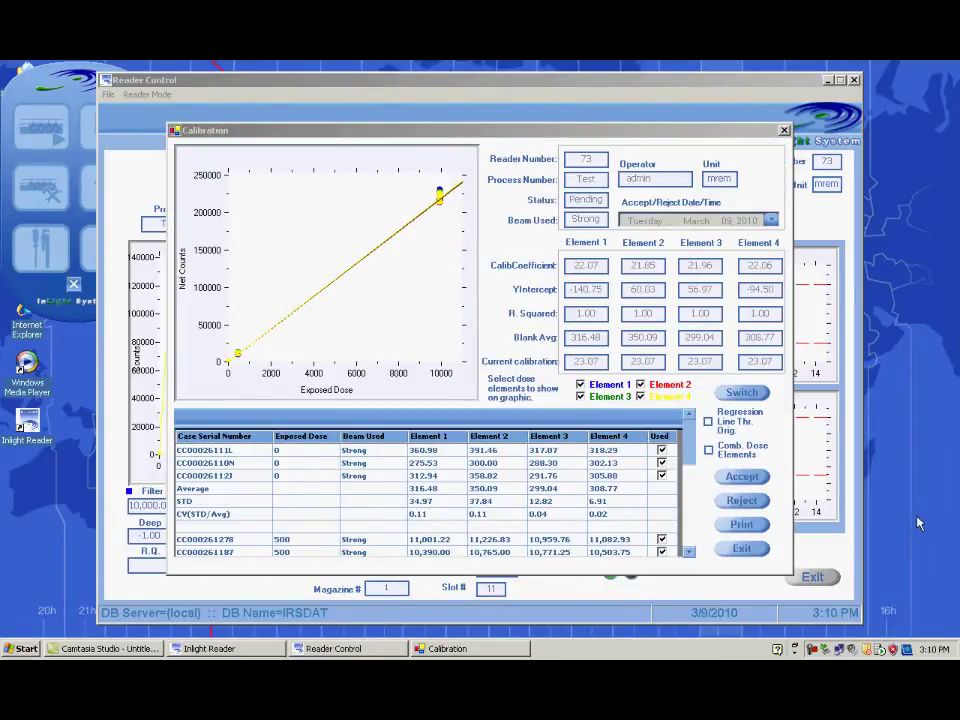
Step: Tick Comb. Dose Elements, untick Used for the third 500 mrem badge, review the rows, and accept
left_click(709, 450)
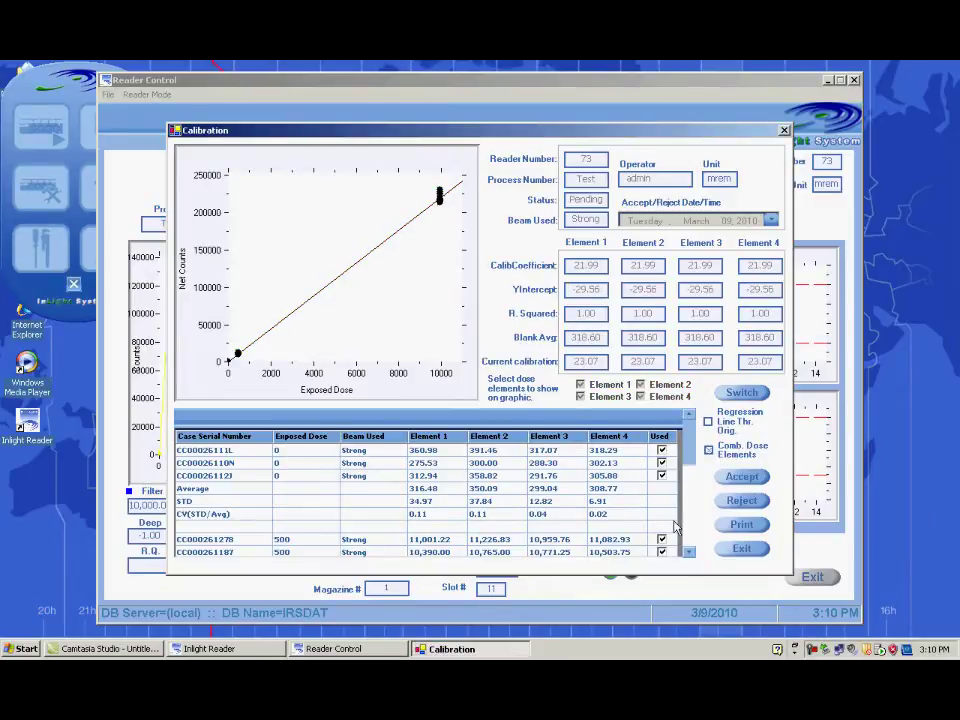
scroll(689, 551, "down", 3)
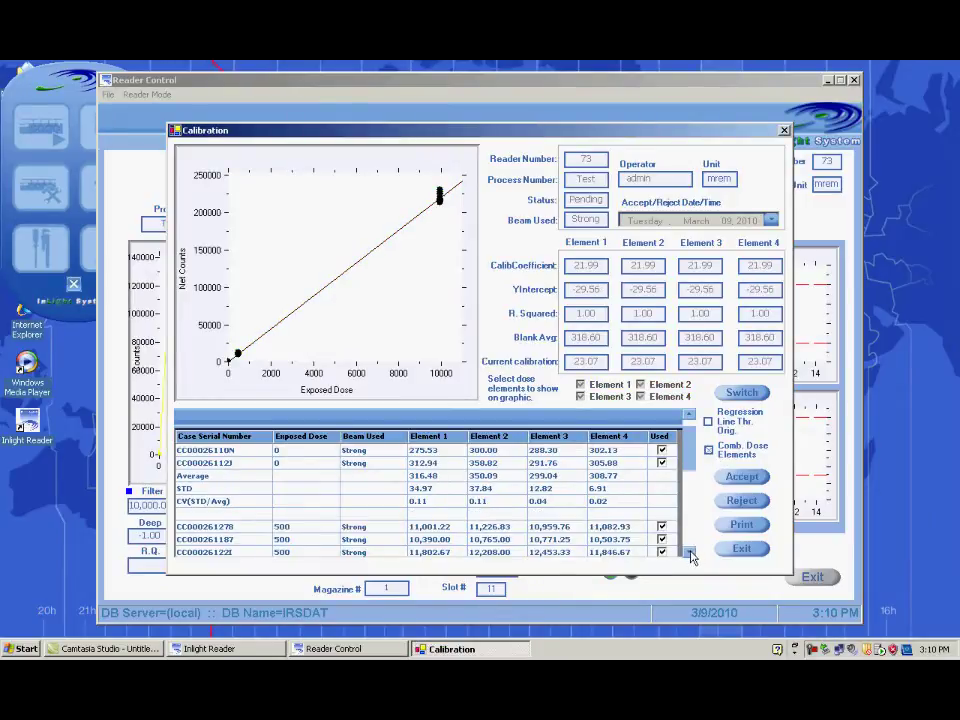
scroll(689, 551, "down", 3)
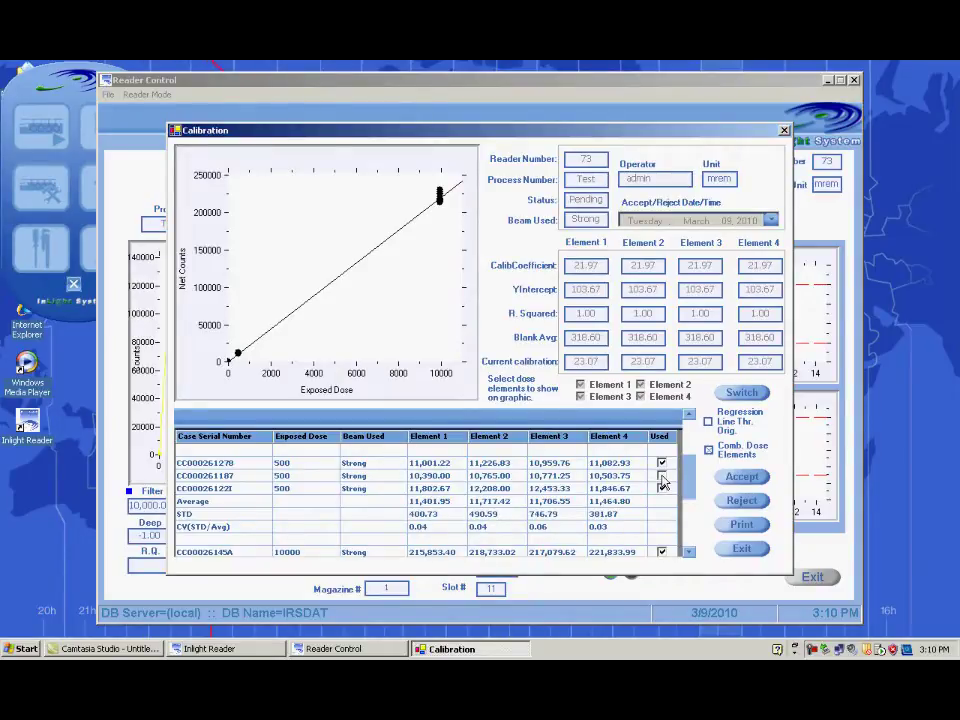
left_click(662, 489)
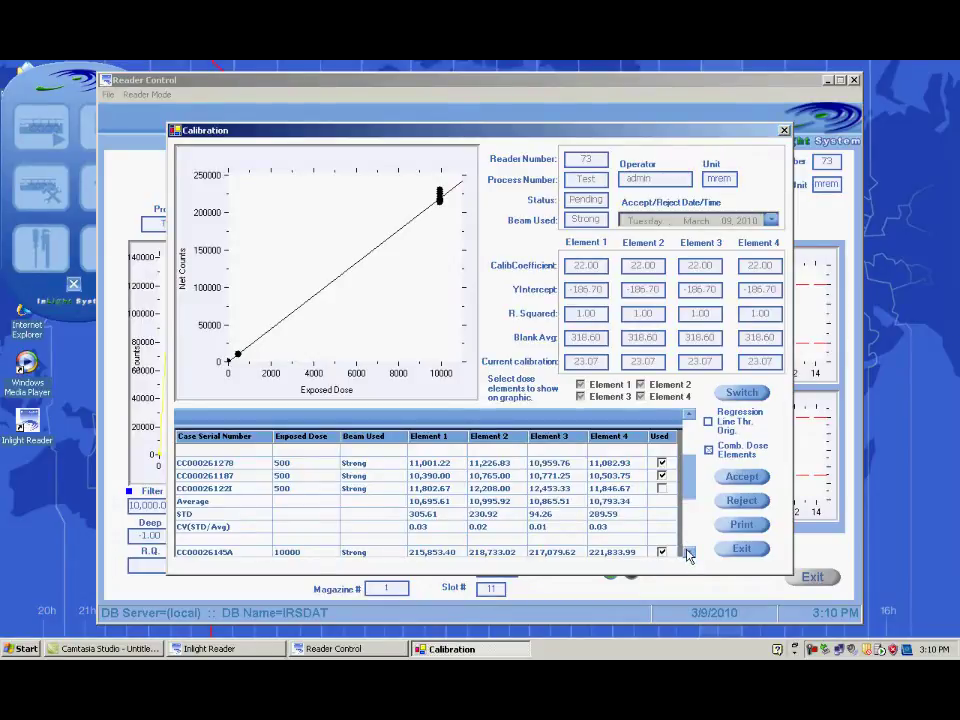
left_click(689, 552)
left_click(689, 552)
left_click(689, 552)
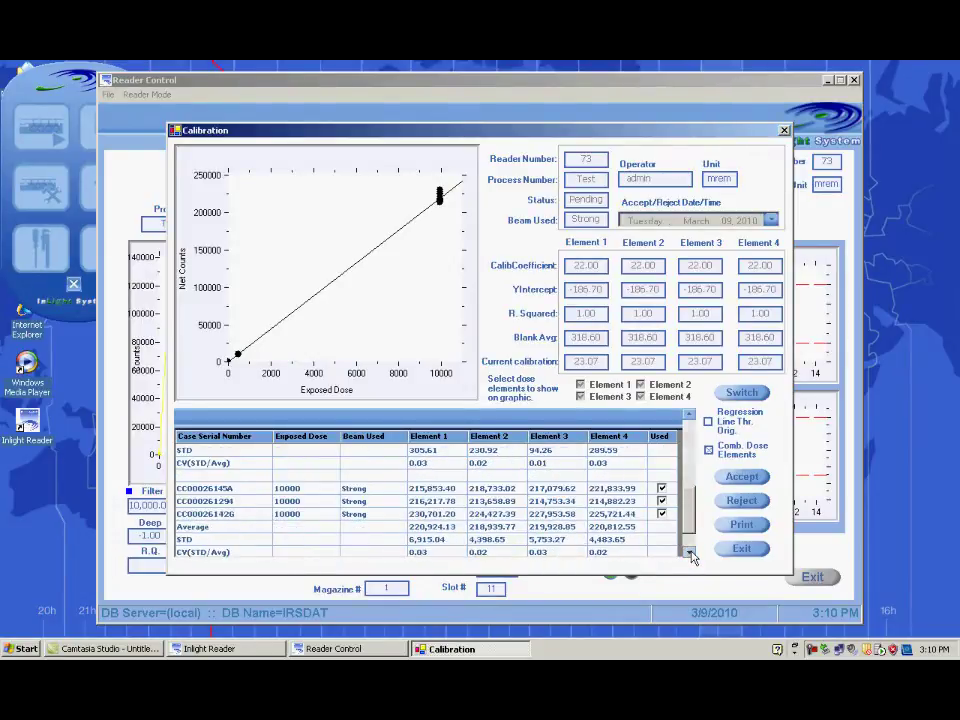
left_click(689, 552)
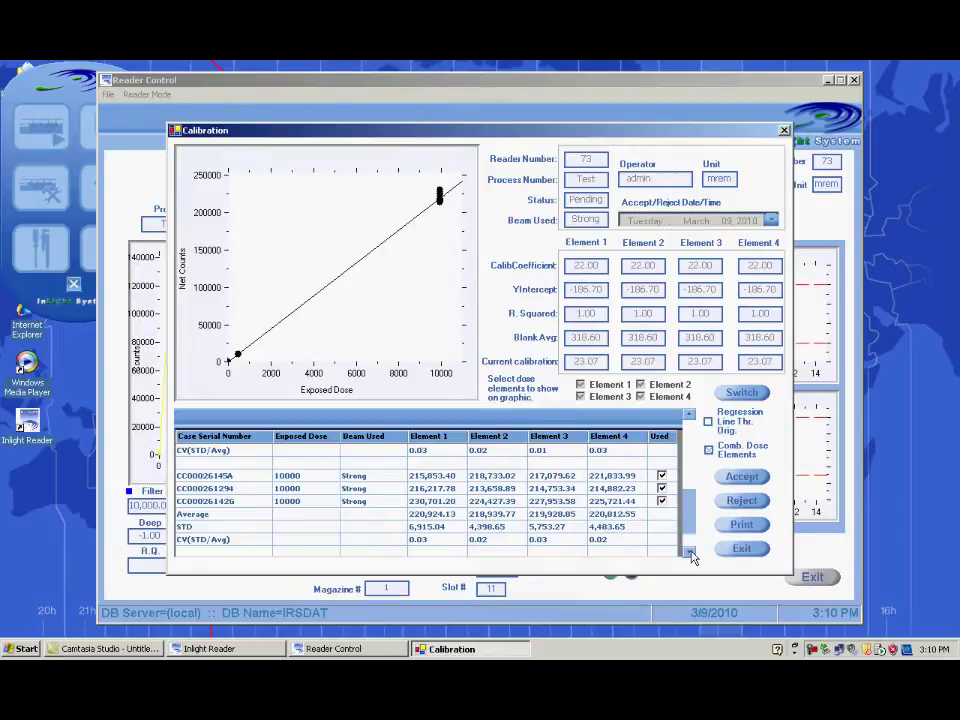
left_click(740, 478)
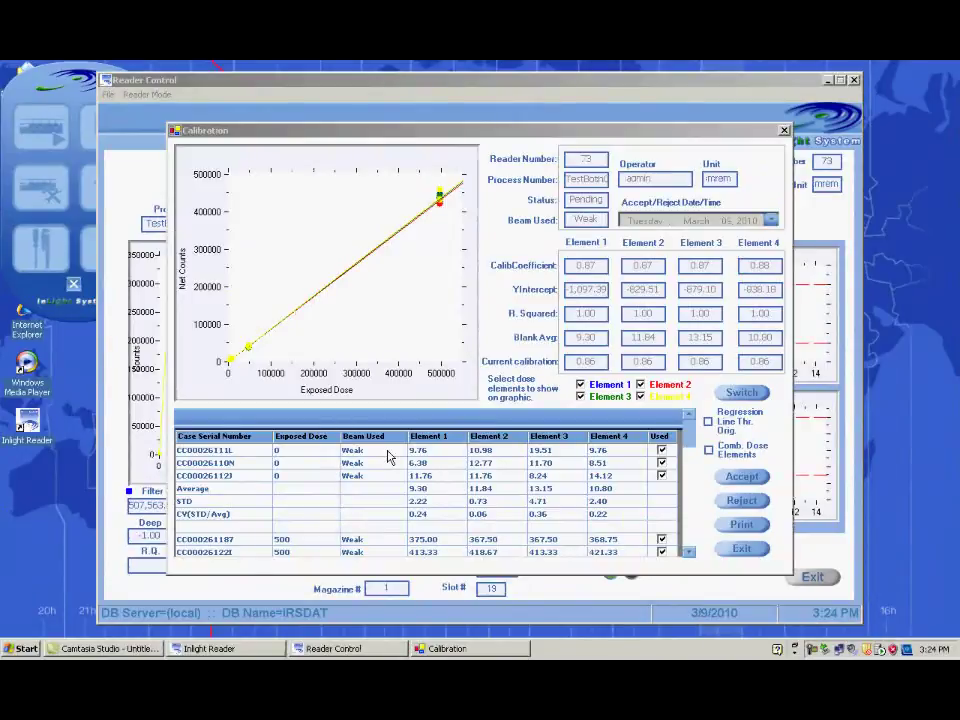
Step: Combine the dose elements and exclude all three 500-dose readings from the weak-beam fit
left_click(709, 452)
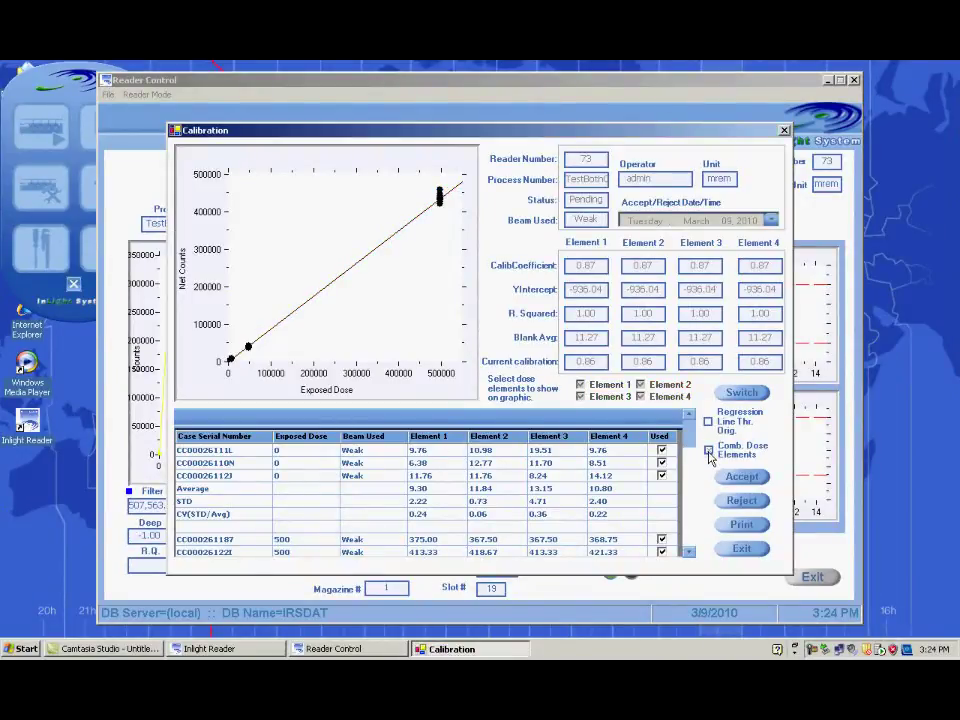
left_click(688, 553)
left_click(688, 553)
left_click(688, 553)
left_click(688, 553)
left_click(688, 553)
left_click(688, 553)
left_click(688, 553)
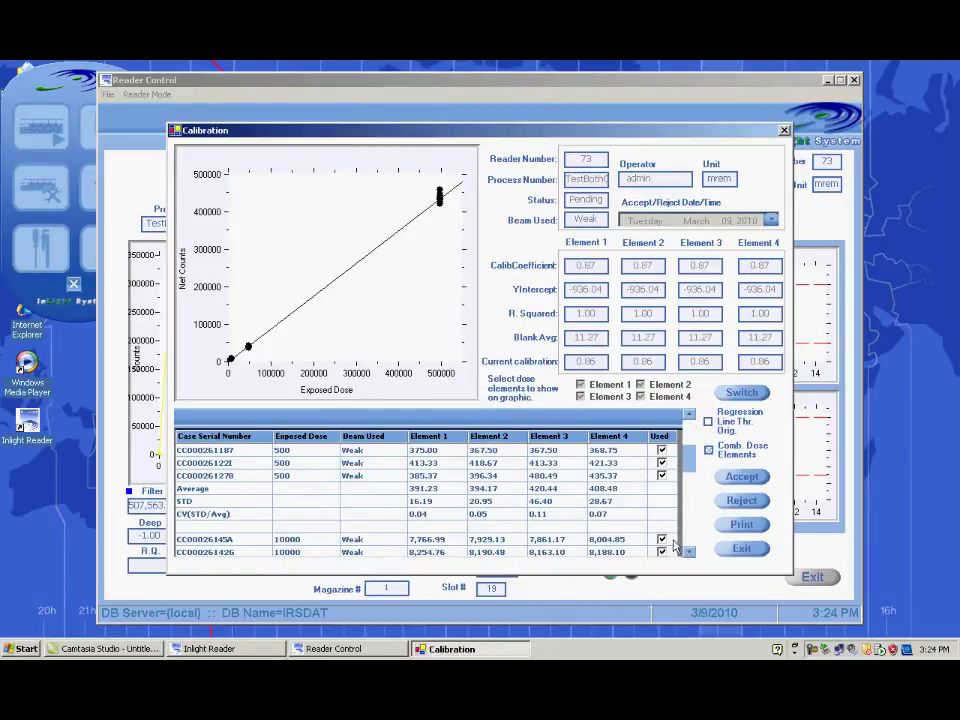
left_click(662, 451)
left_click(662, 451)
left_click(662, 476)
left_click(662, 476)
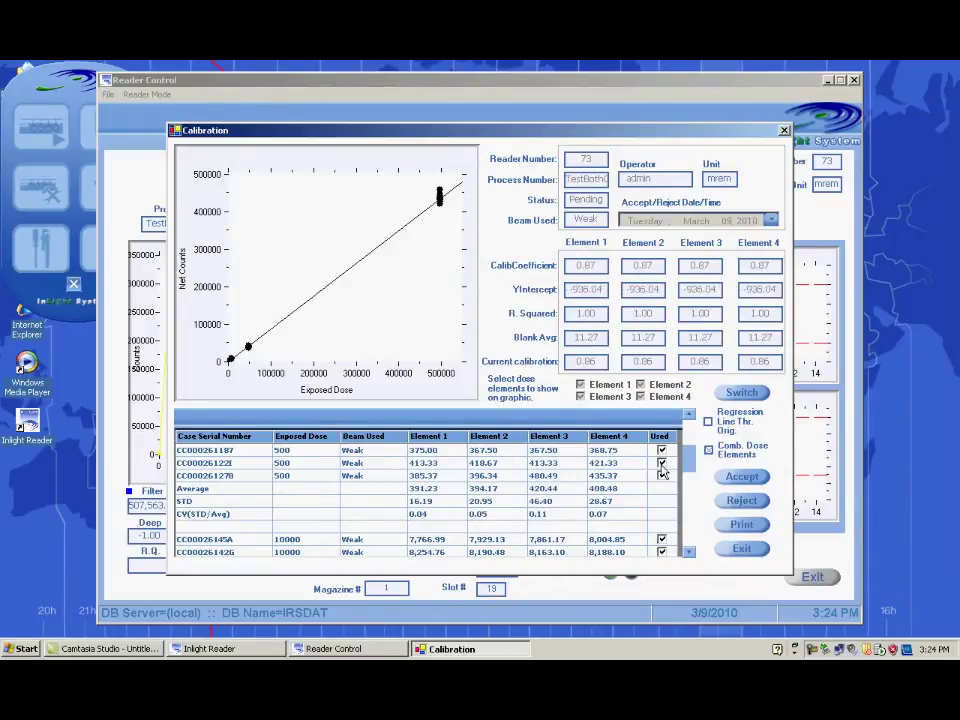
left_click(661, 463)
left_click(662, 477)
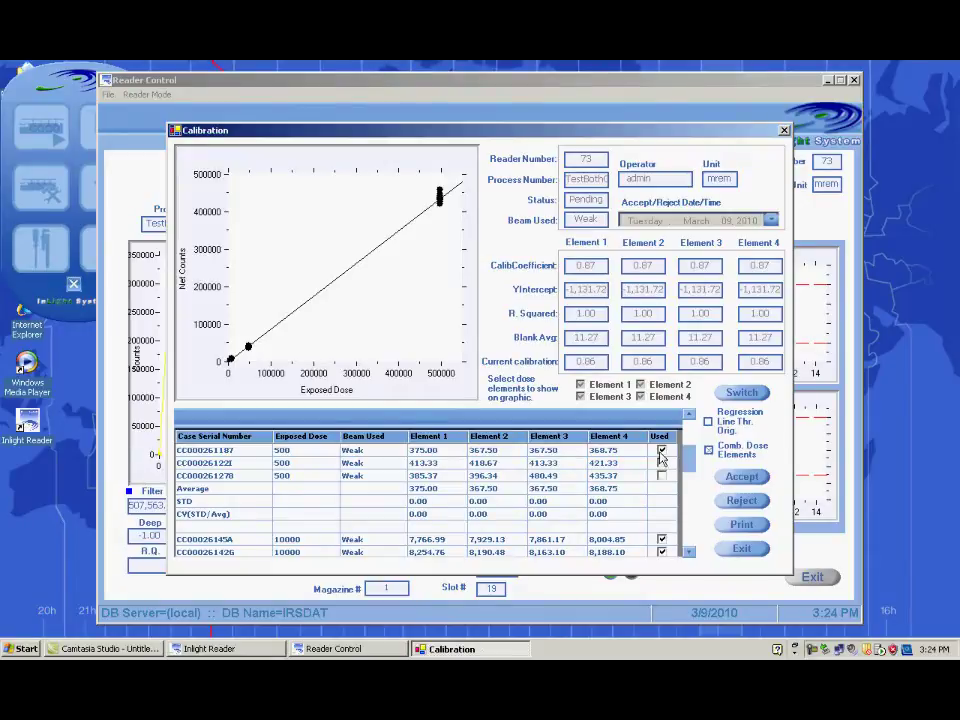
left_click(661, 451)
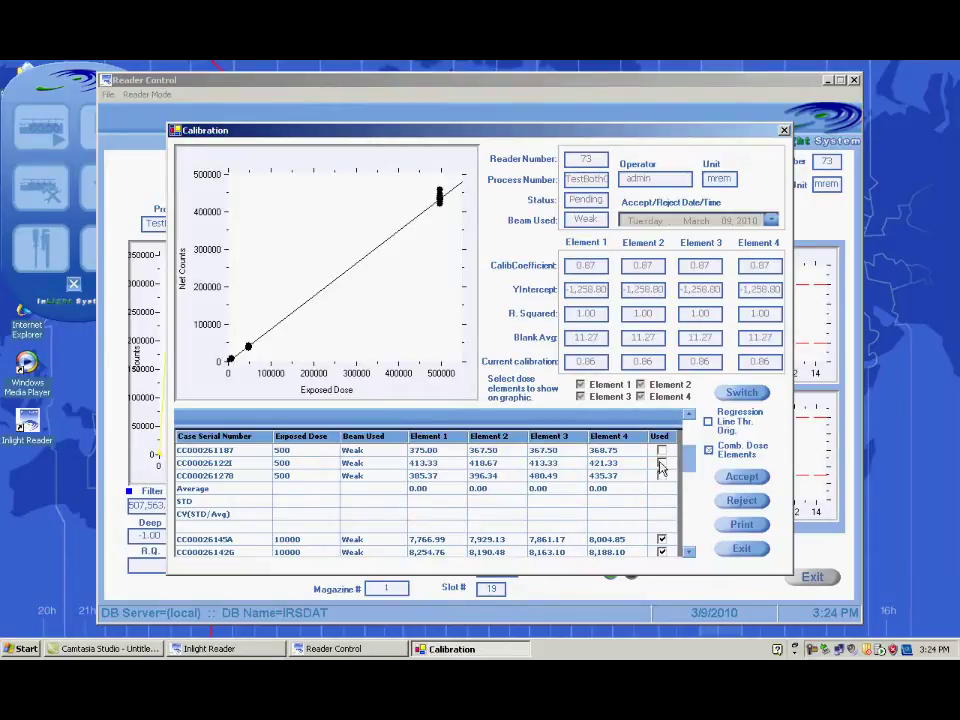
Step: Review the 10000-dose readings and averages, then accept the weak-beam calibration
left_click(688, 551)
left_click(688, 551)
left_click(688, 551)
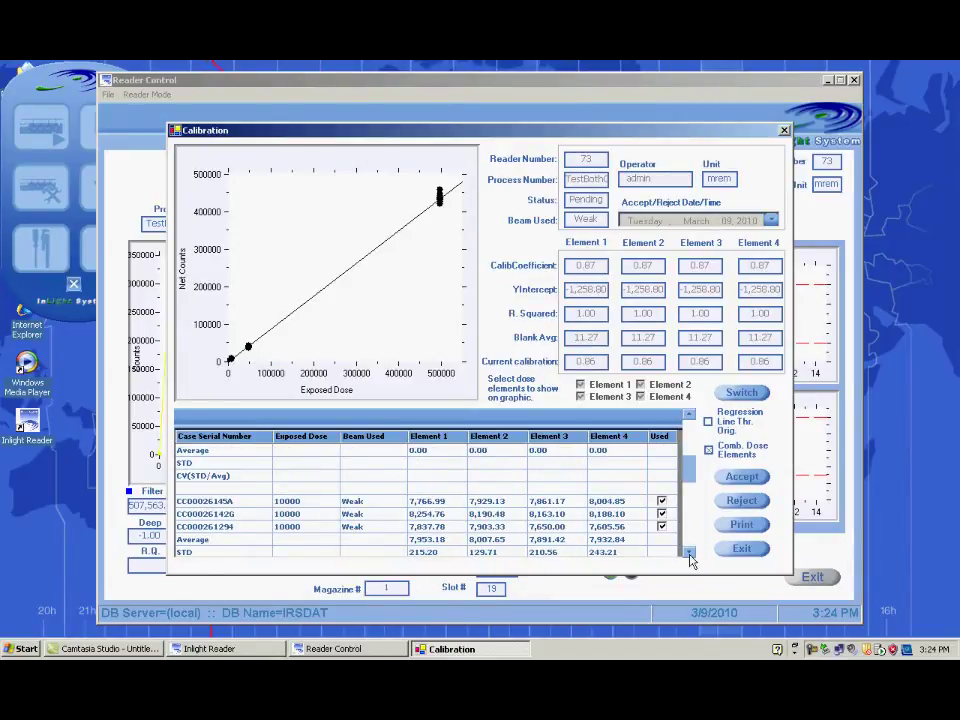
left_click(688, 551)
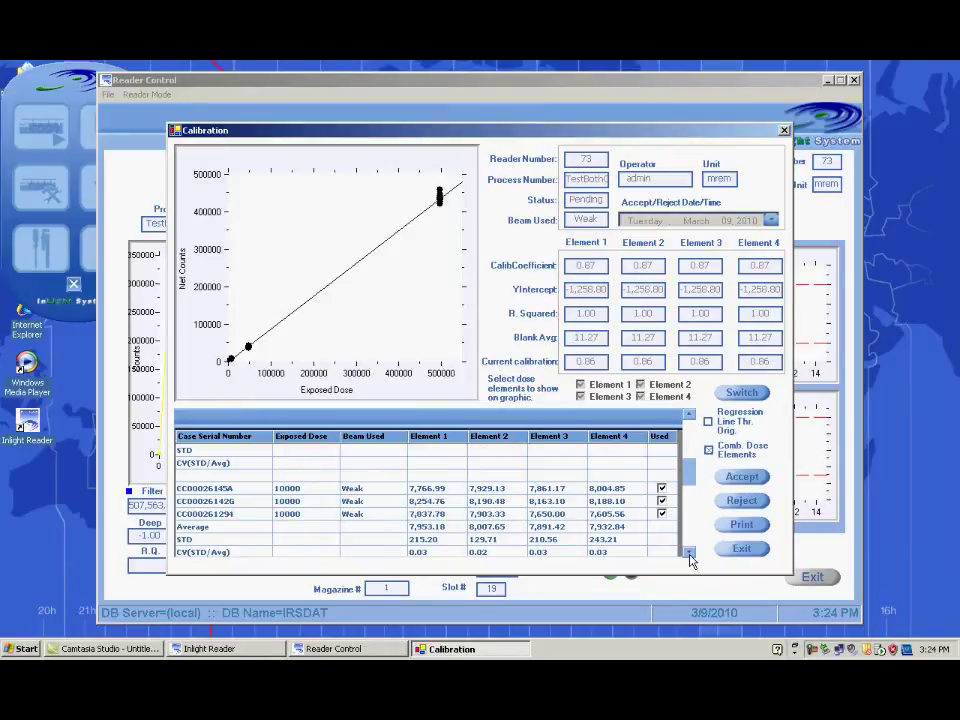
left_click(688, 551)
left_click_drag(689, 556, 688, 555)
left_click(741, 477)
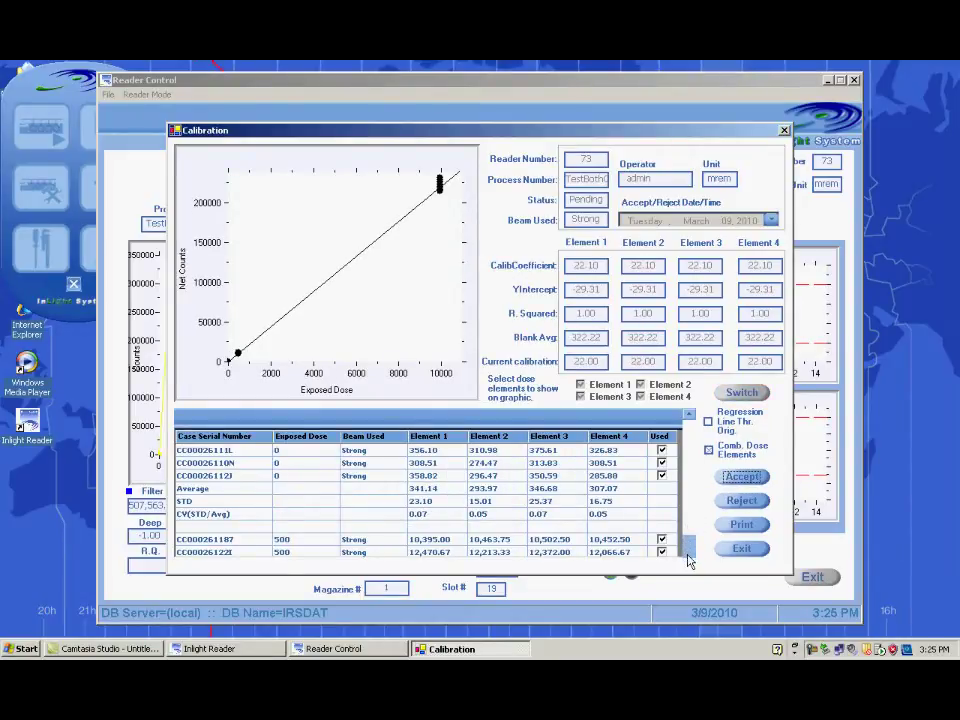
Step: Check the strong-beam 500 and 10000-dose readings, then accept the strong-beam calibration
left_click(692, 452)
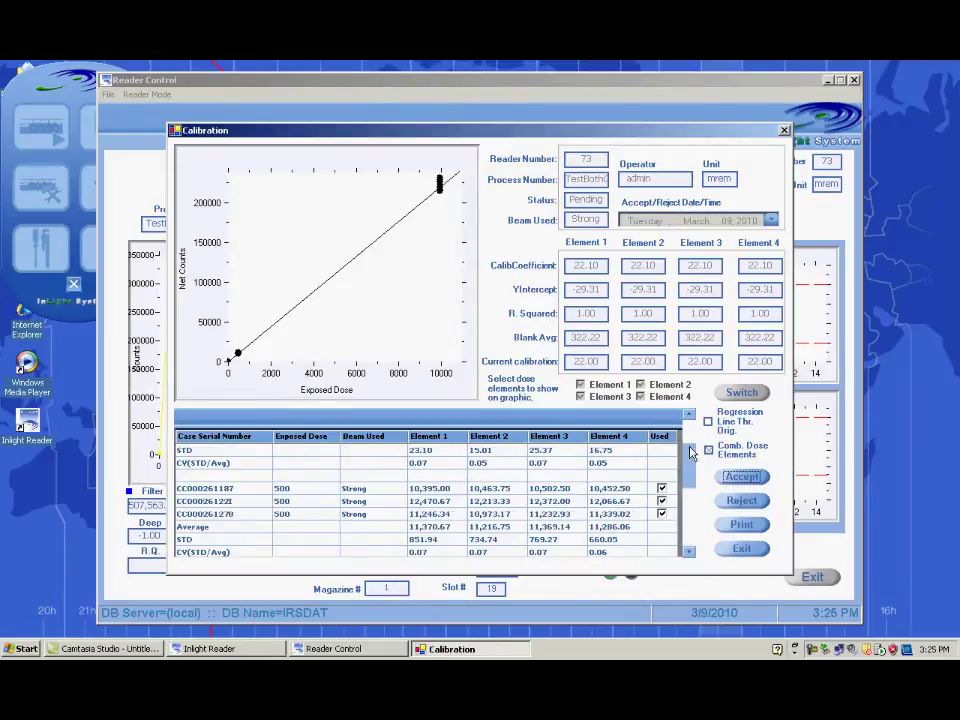
mouse_move(690, 448)
left_mouse_down()
mouse_move(690, 436)
mouse_move(690, 458)
left_mouse_up()
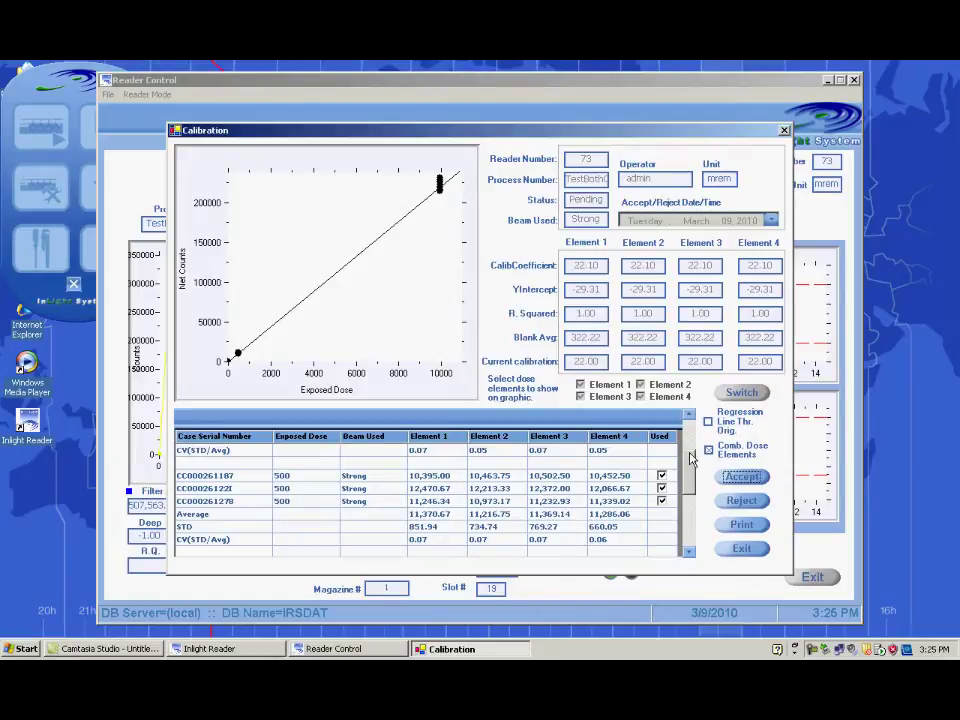
left_click(689, 552)
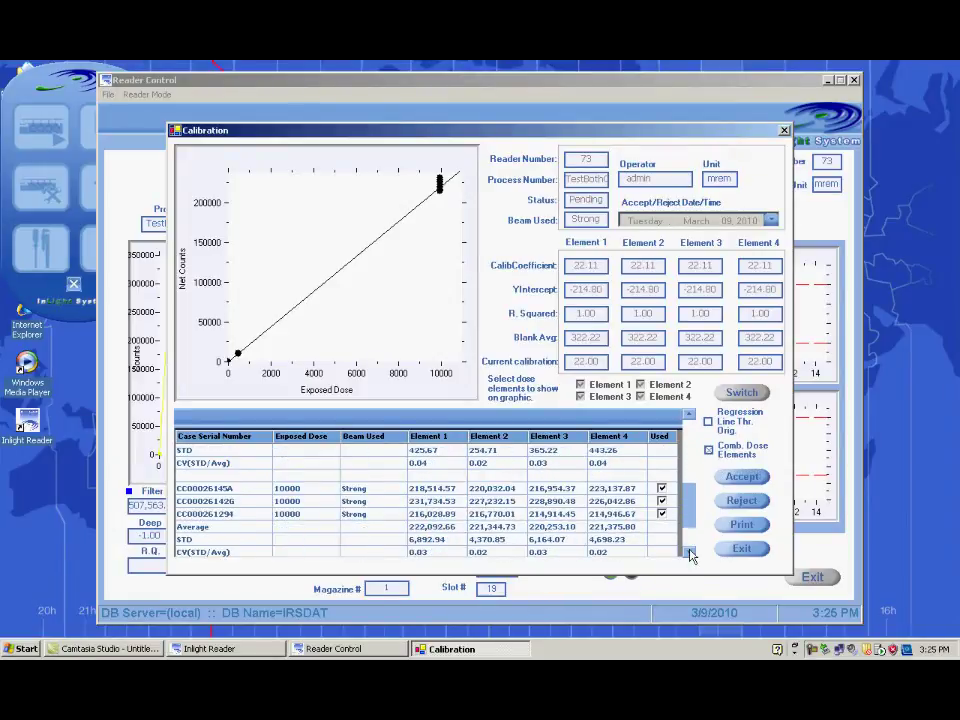
left_click(689, 552)
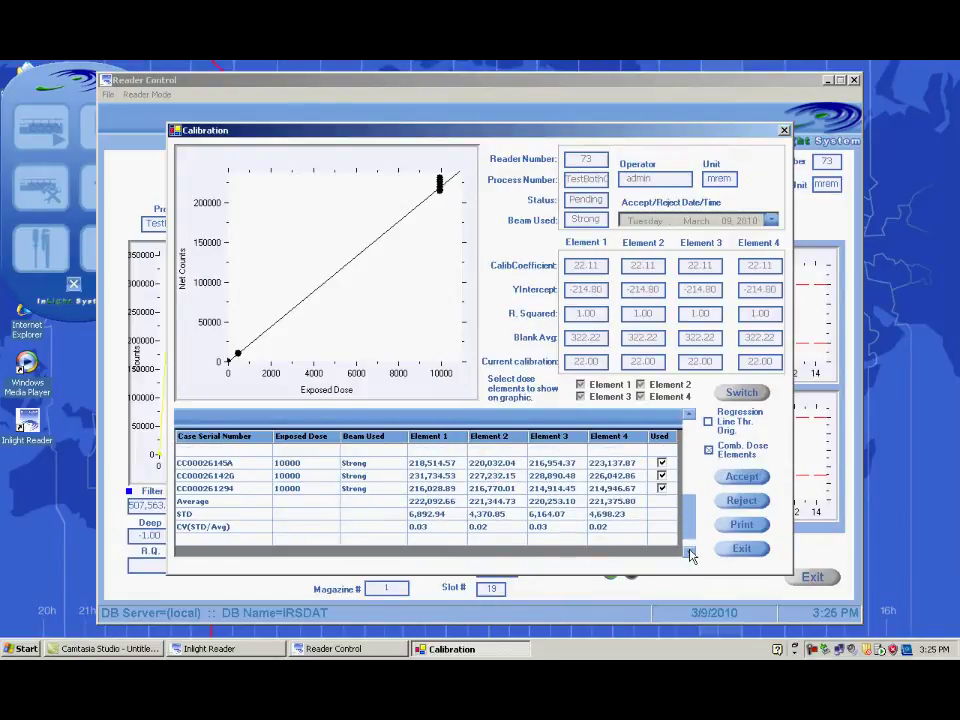
left_click(737, 479)
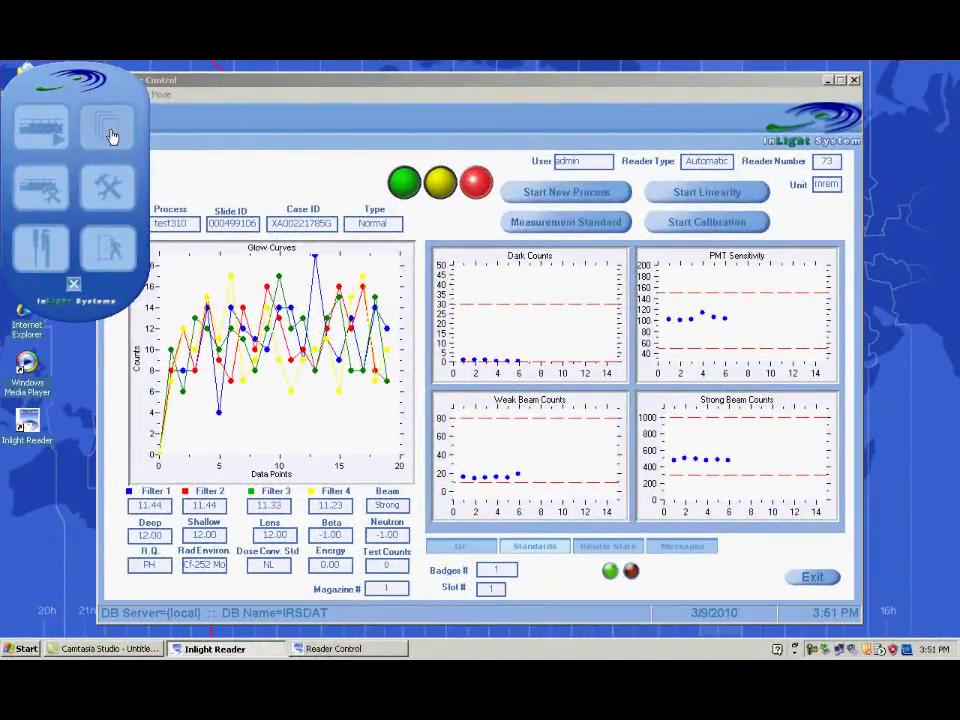
Step: Open the Doses report, search for process number test310, and select Test310 - N
left_click(112, 134)
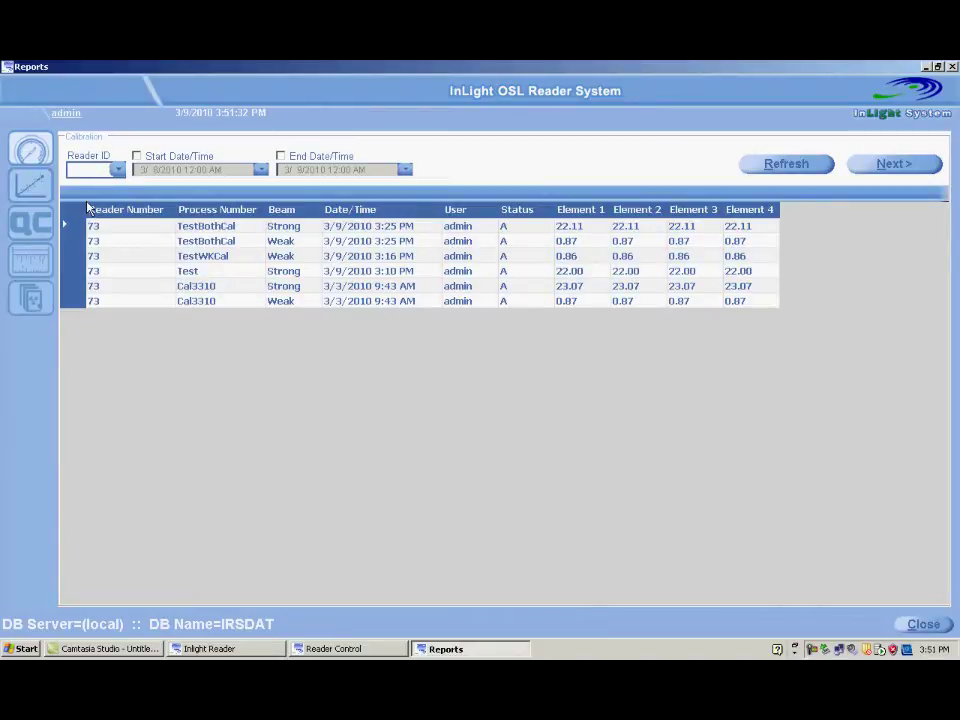
left_click(30, 300)
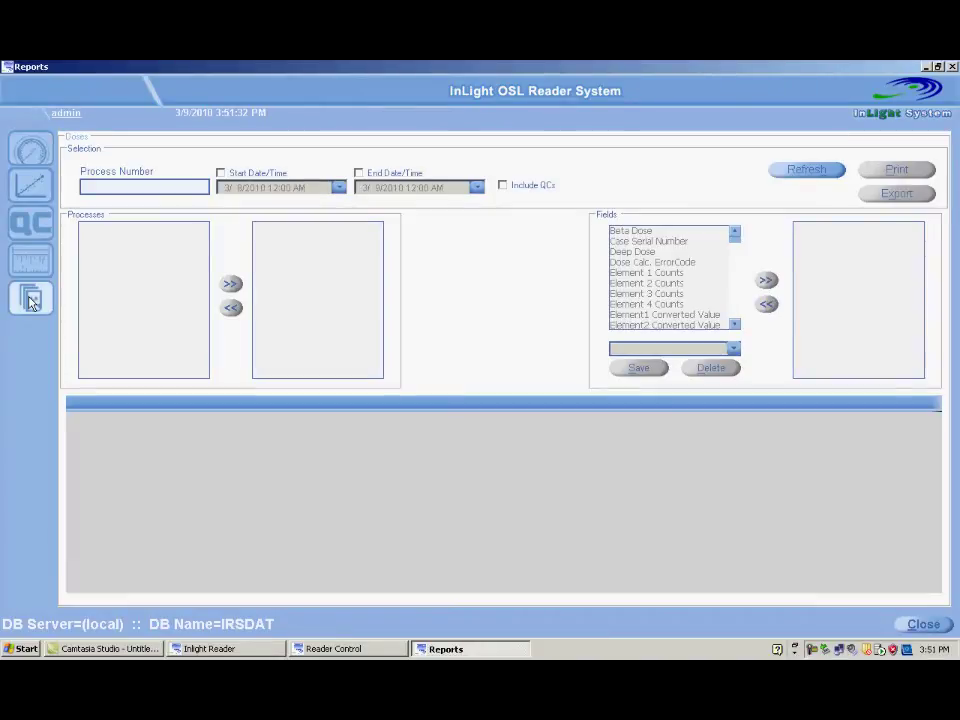
left_click(125, 190)
type("test310")
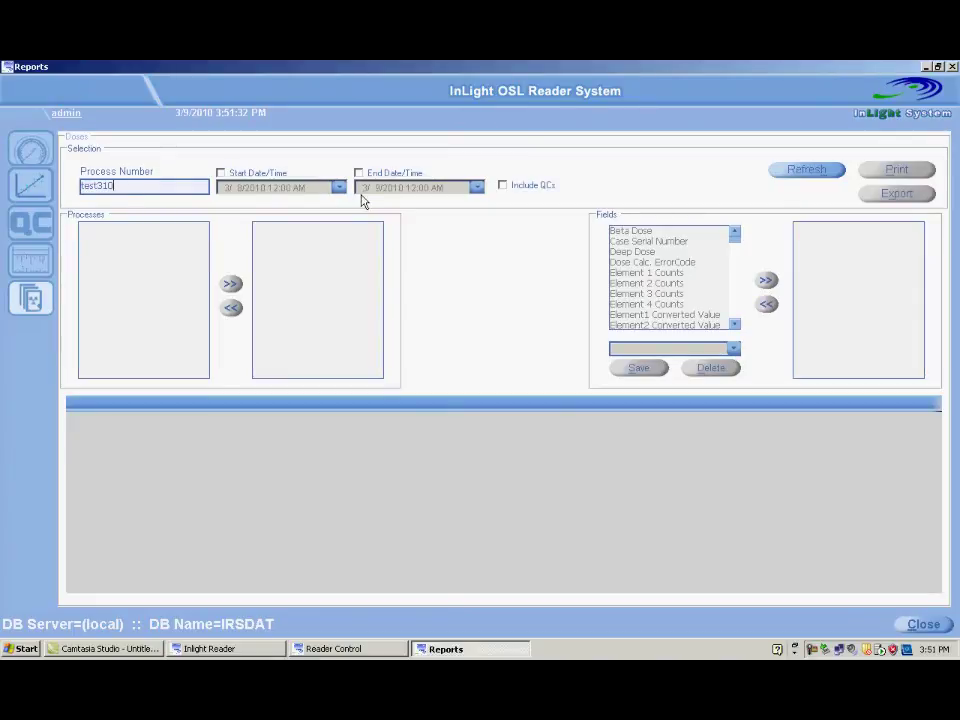
left_click(794, 170)
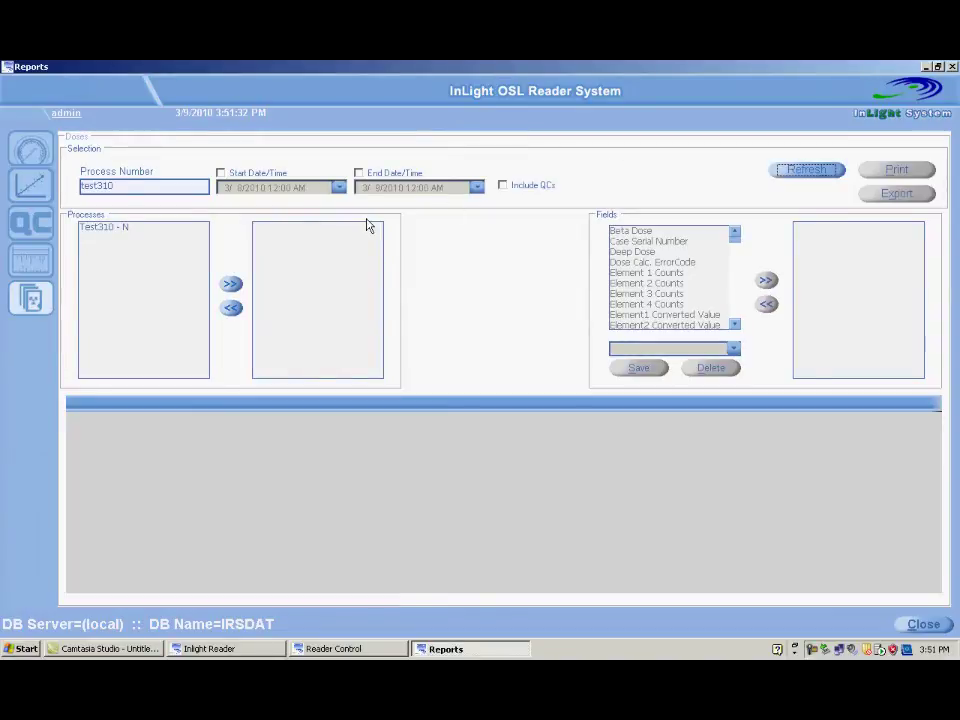
left_click(115, 228)
Step: Report Test310 - N with every field from Beta Dose down, refreshed to six dose readings
left_click(231, 286)
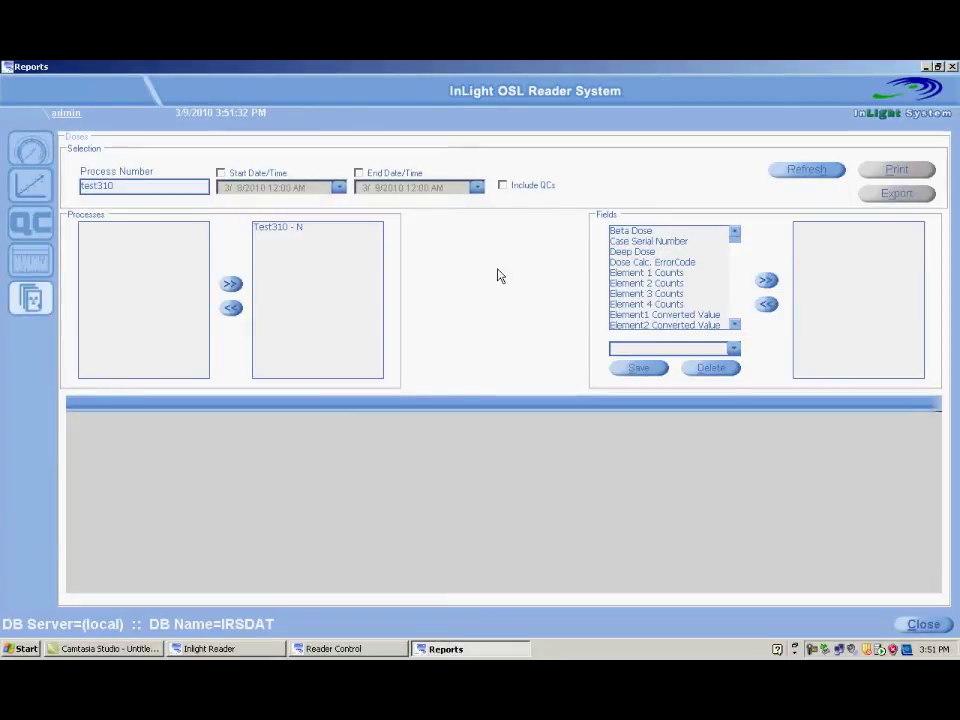
left_click(645, 232)
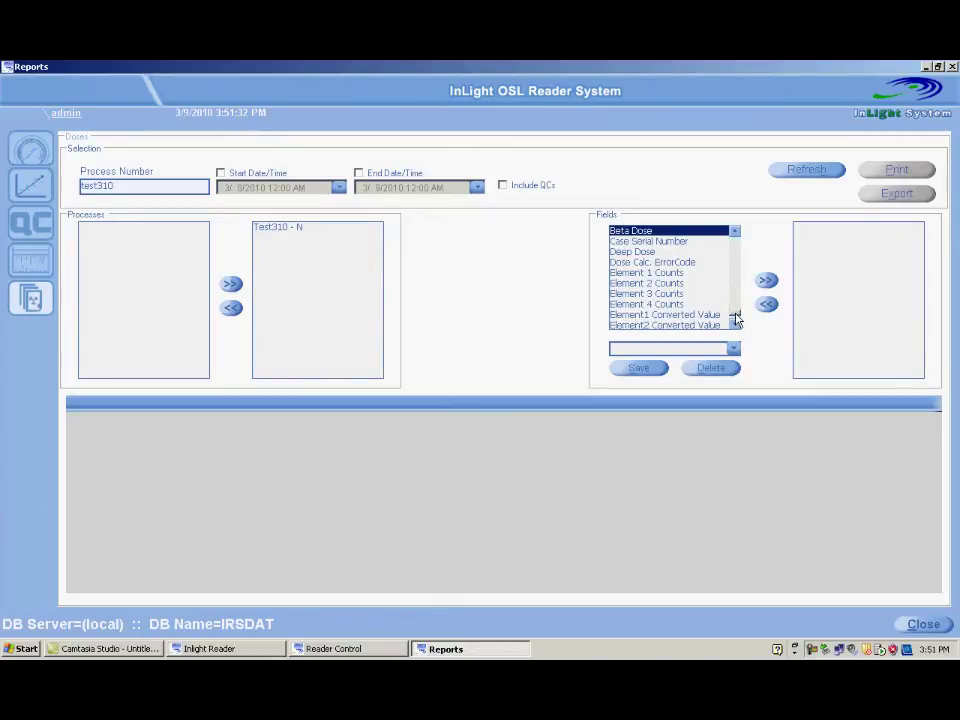
scroll(734, 325, "down", 7)
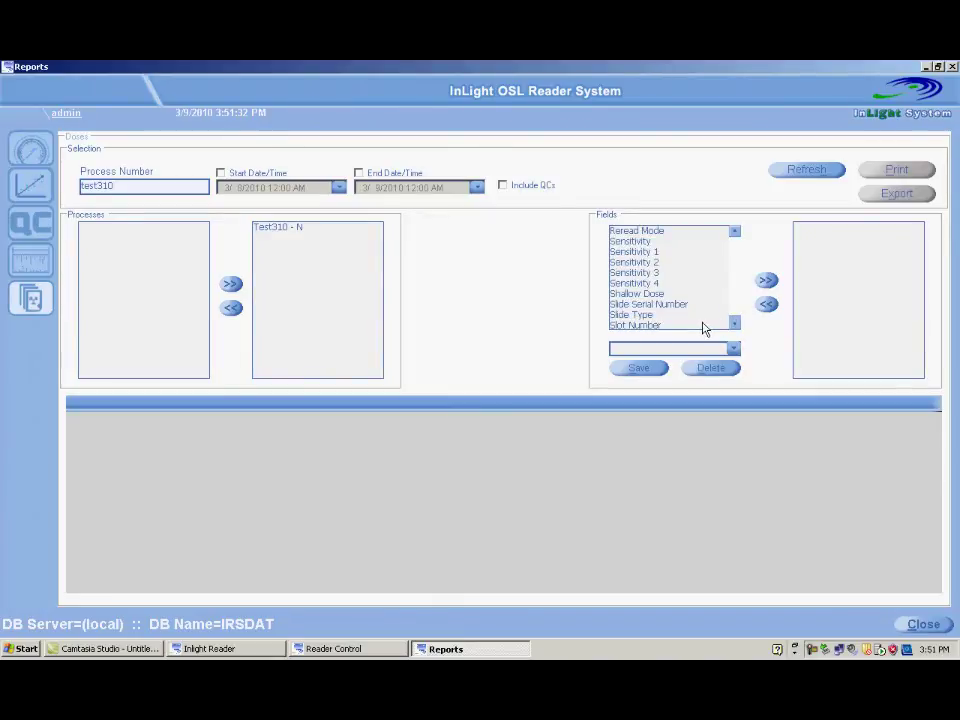
left_click(703, 326, "shift")
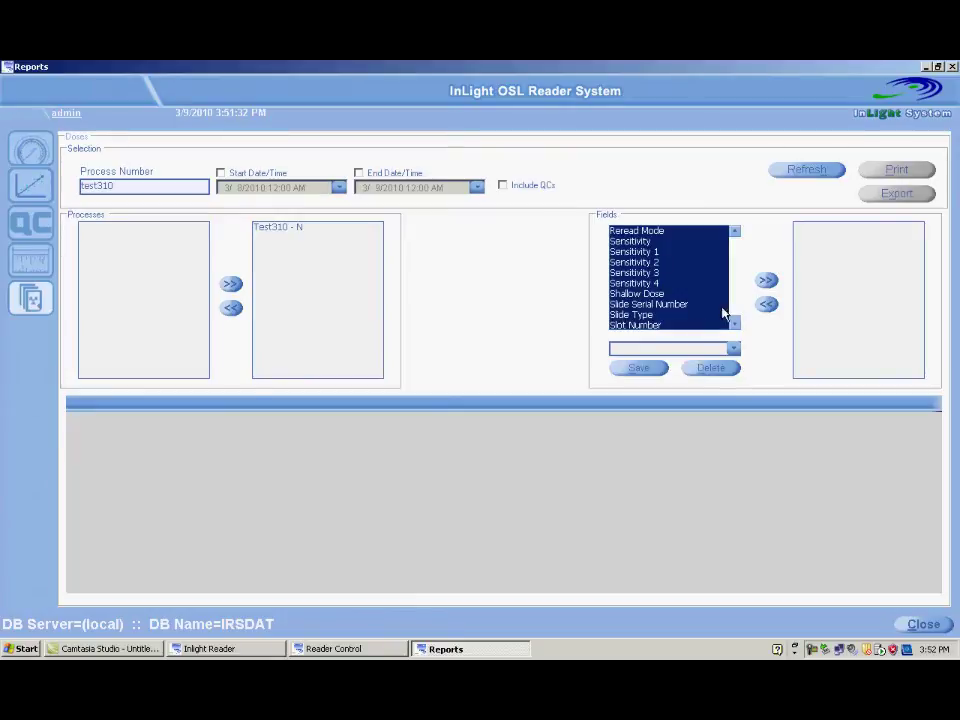
left_click(766, 281)
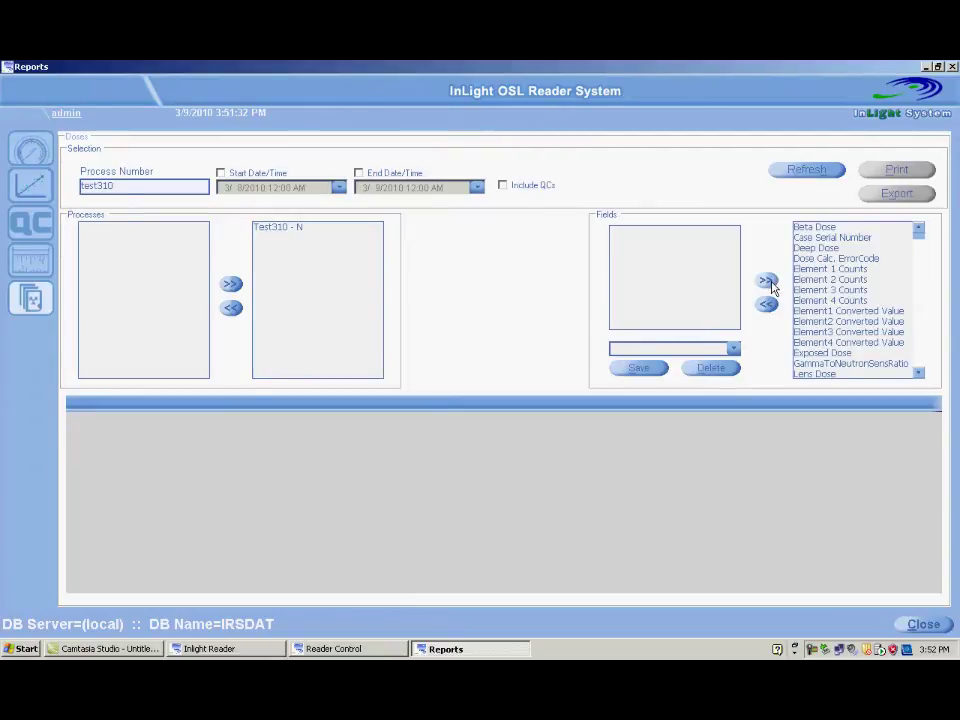
left_click(801, 177)
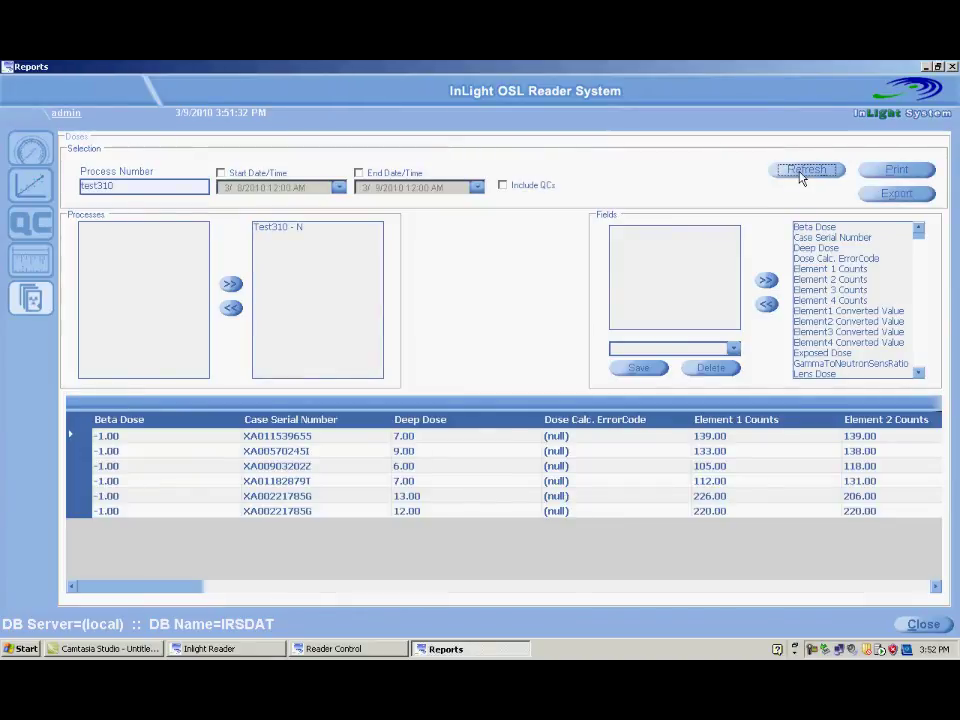
left_click_drag(192, 590, 255, 587)
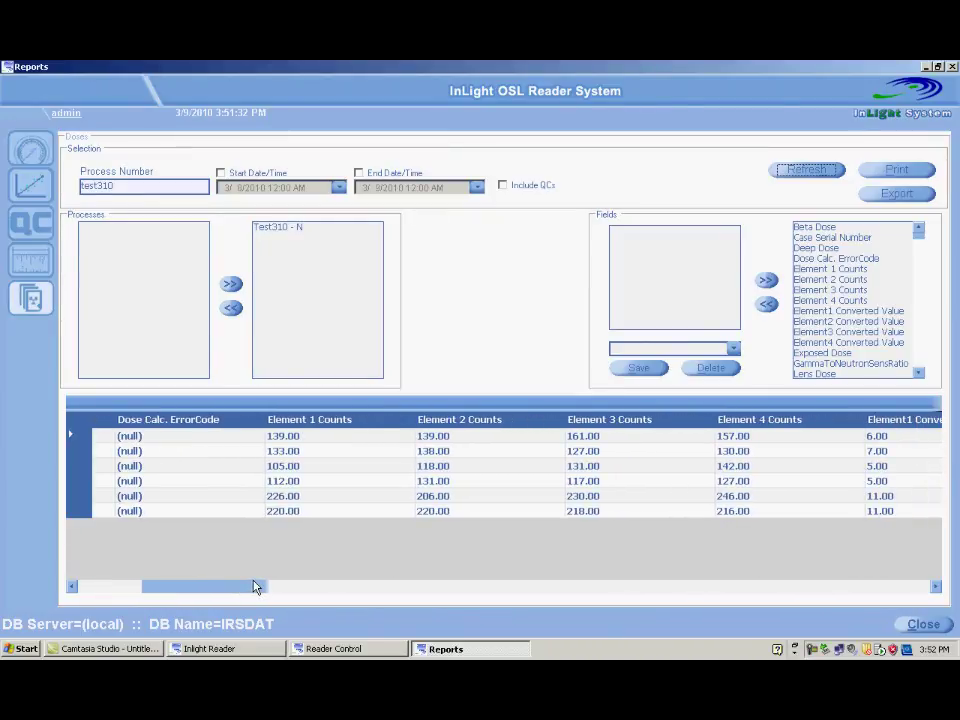
Step: Export the Test310 - N dose report to CSV, proposing FileName1.csv on the Desktop
left_click(900, 197)
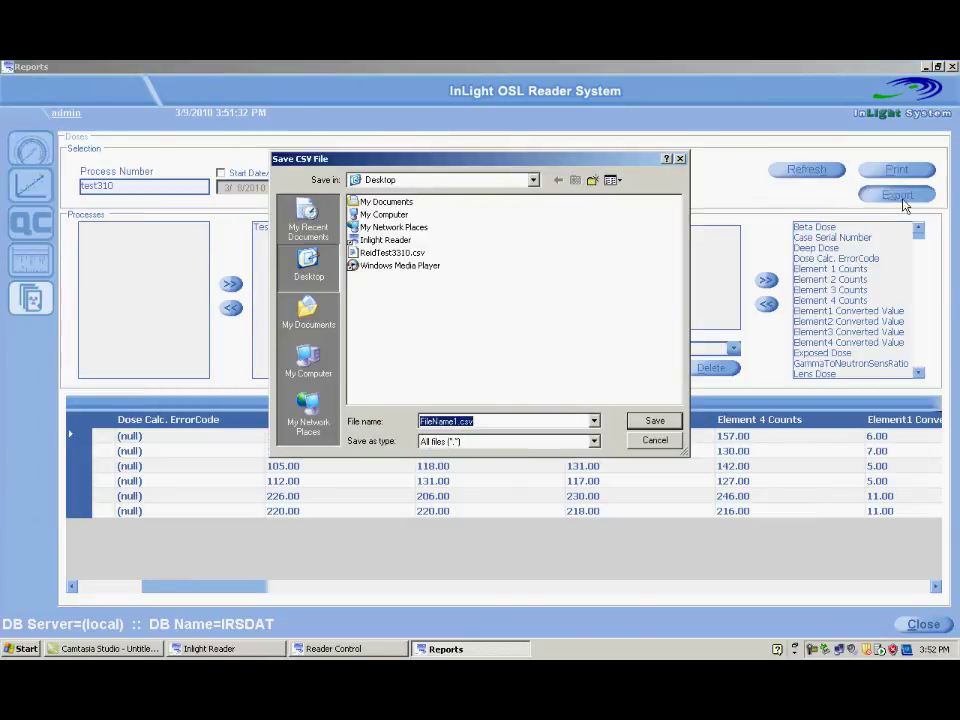